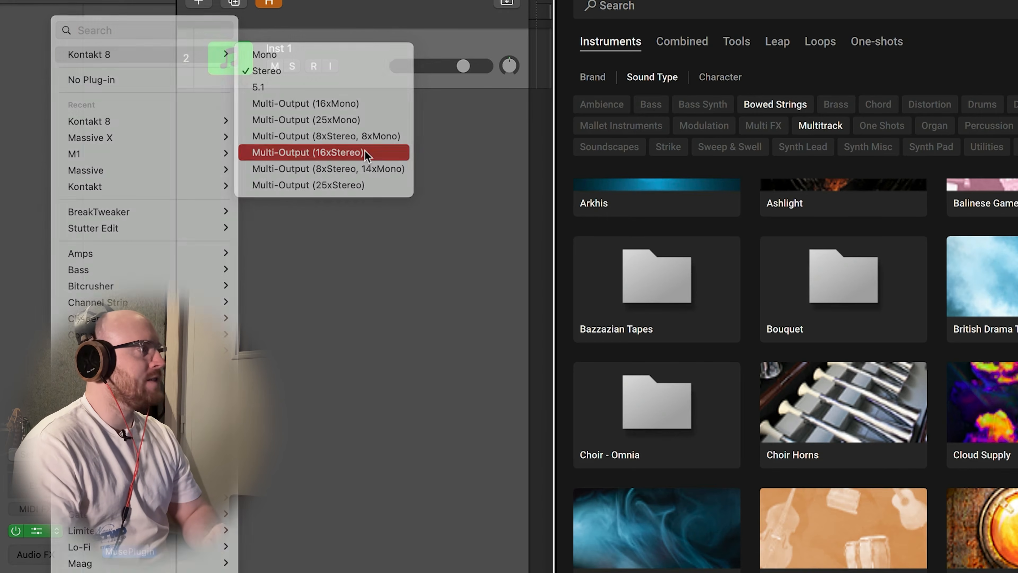
Step: Load Kontakt 8 as a Multi-Output (16xStereo) instrument on the Inst 1 track and enlarge its window
click(366, 153)
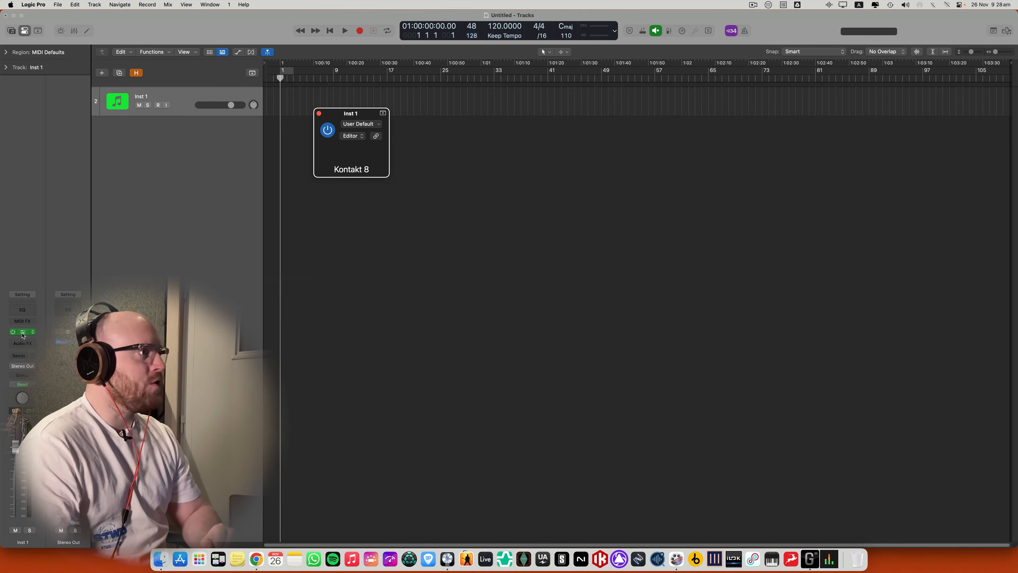
drag(482, 127, 440, 29)
drag(670, 299, 736, 525)
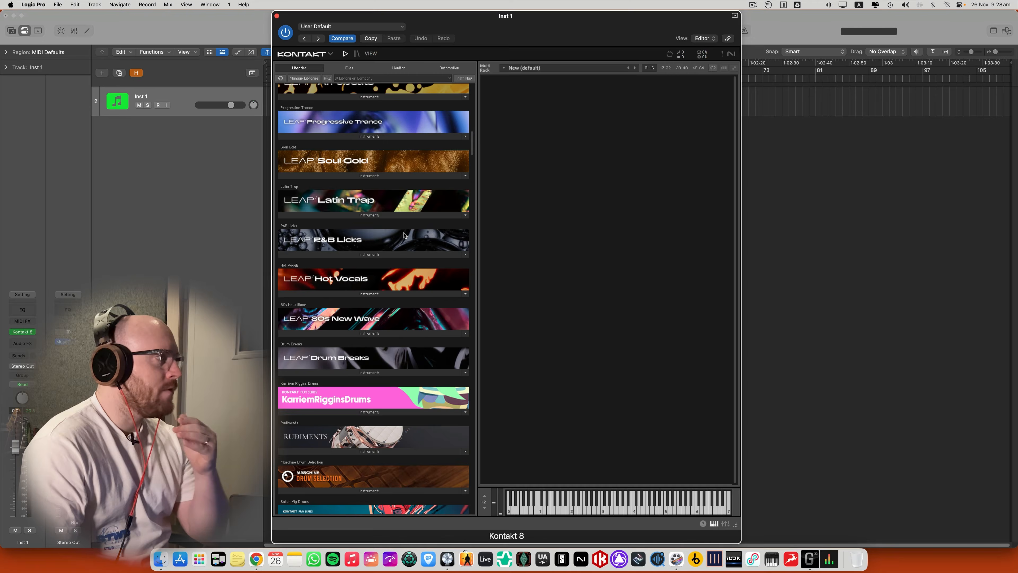
Step: Find the Spitfire Symphonic Strings library in the browser and load its Violins 1 instrument into the rack
scroll(404, 236, up, 5)
scroll(404, 236, down, 15)
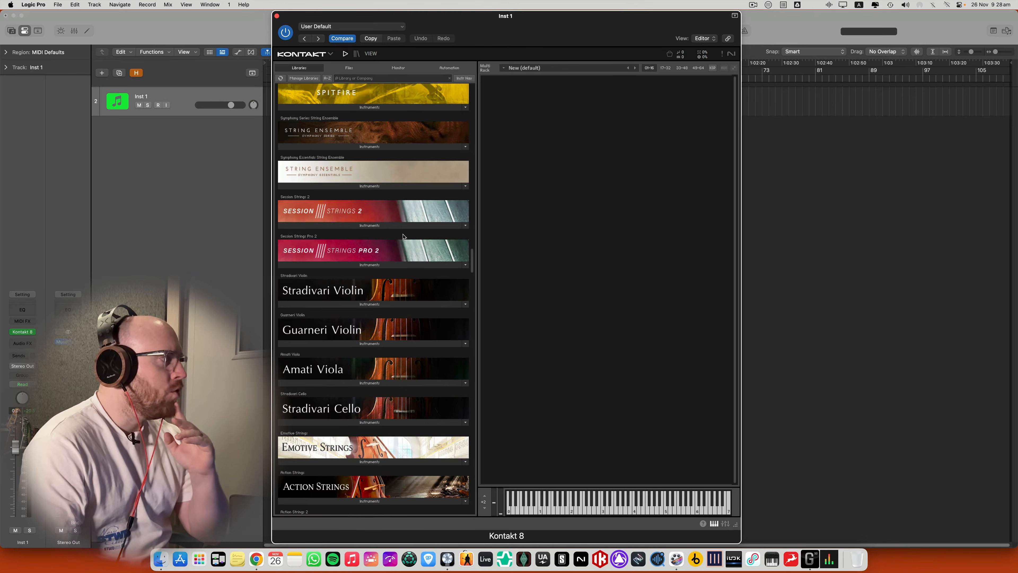
scroll(397, 313, down, 10)
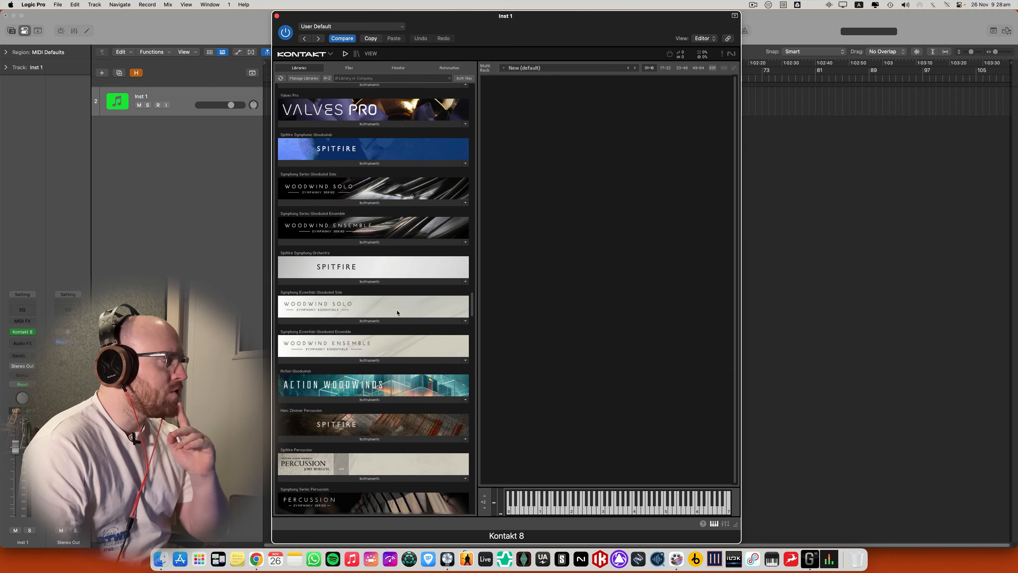
scroll(397, 313, down, 20)
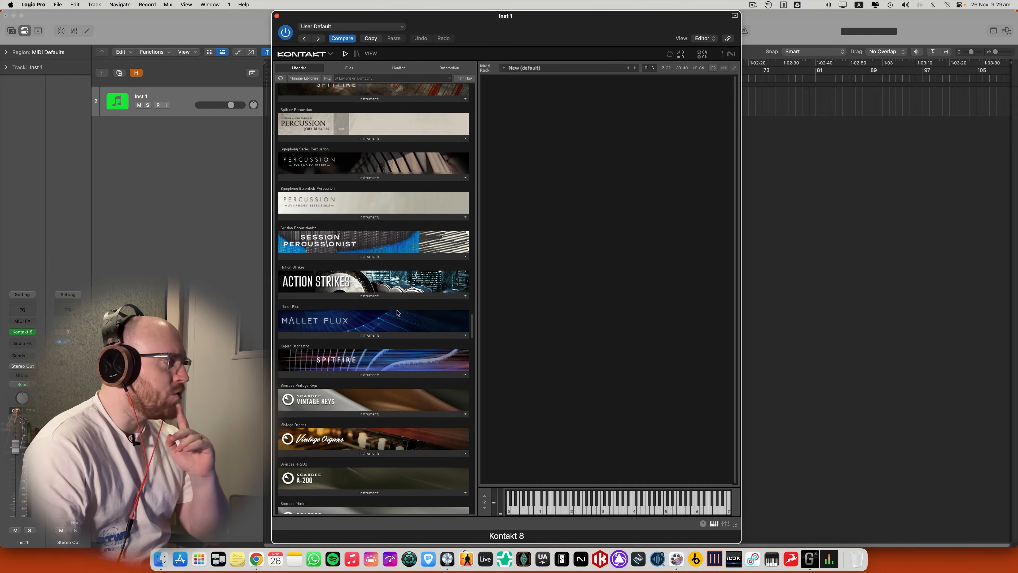
scroll(397, 313, down, 5)
scroll(397, 312, up, 20)
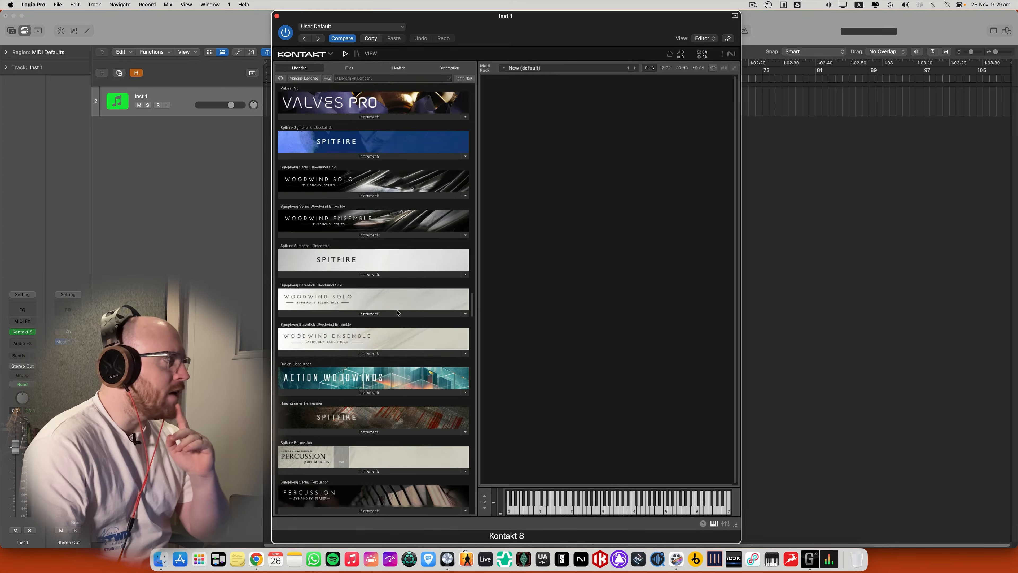
scroll(397, 313, up, 5)
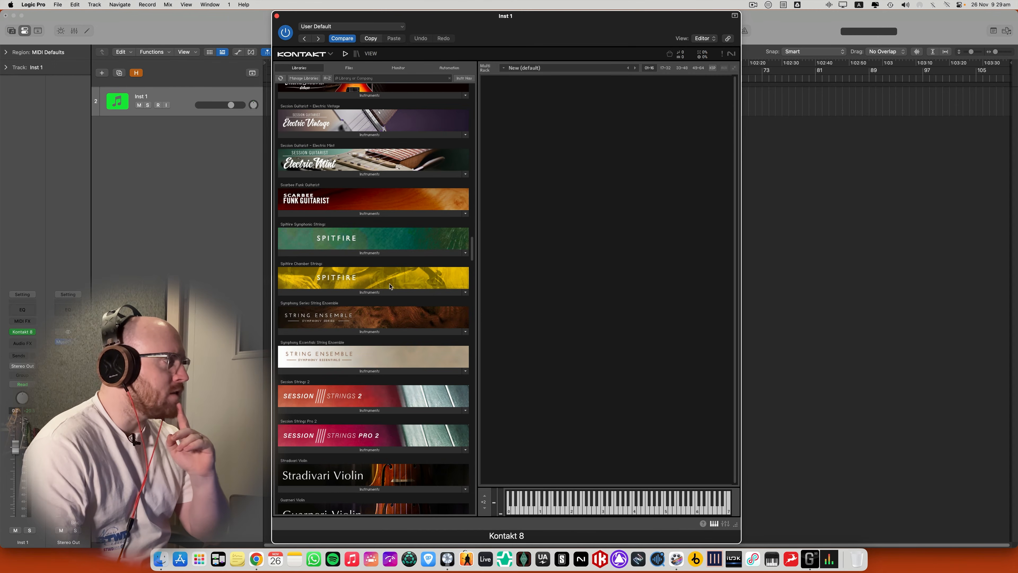
click(357, 253)
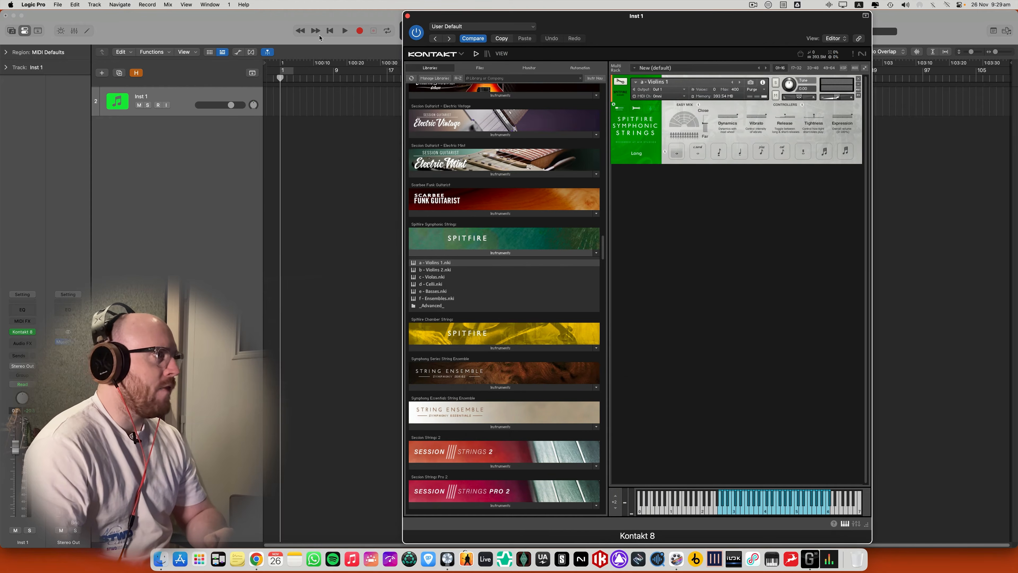
Step: Create a second software instrument track with an empty channel strip
click(208, 133)
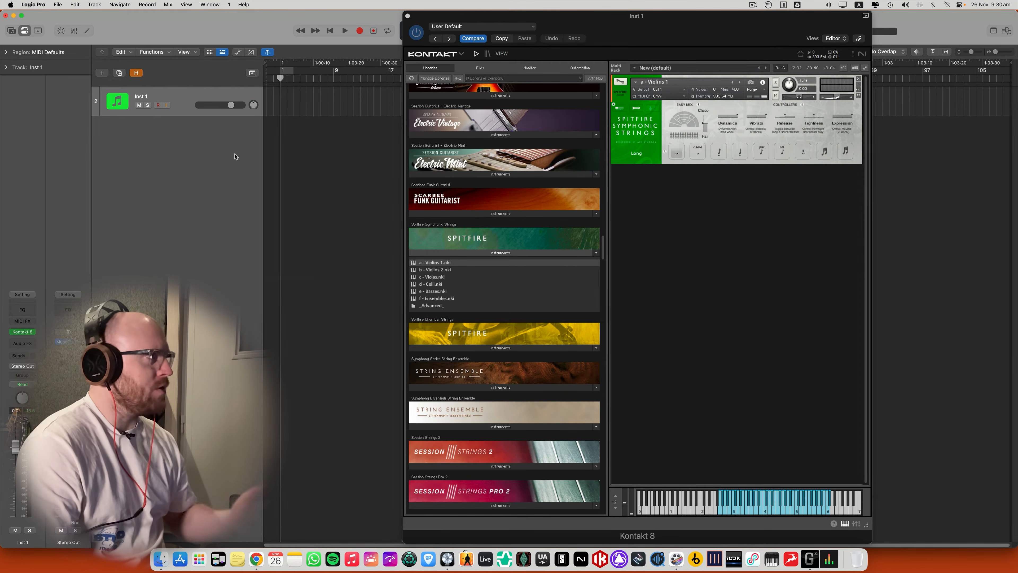
click(101, 73)
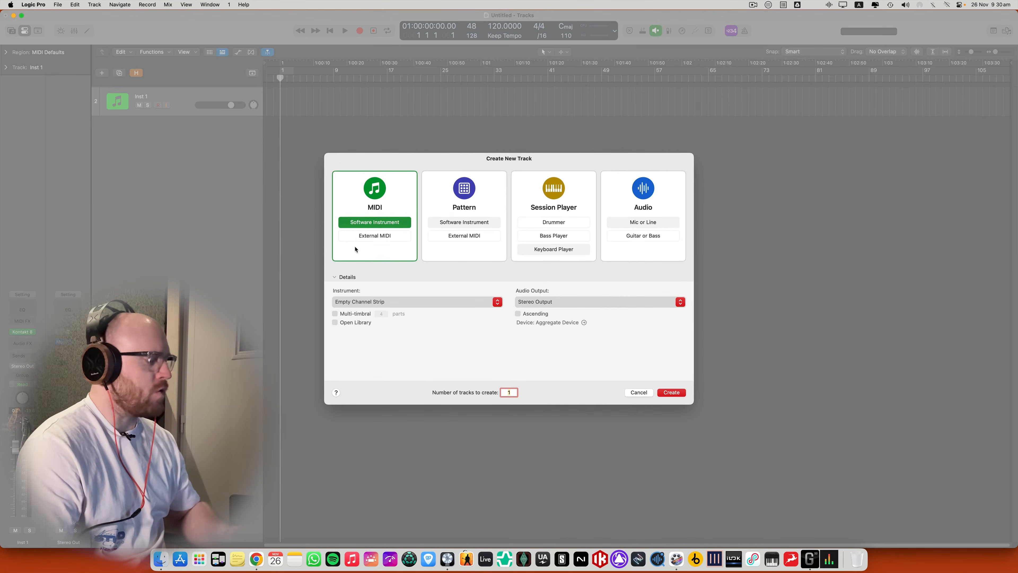
key(Return)
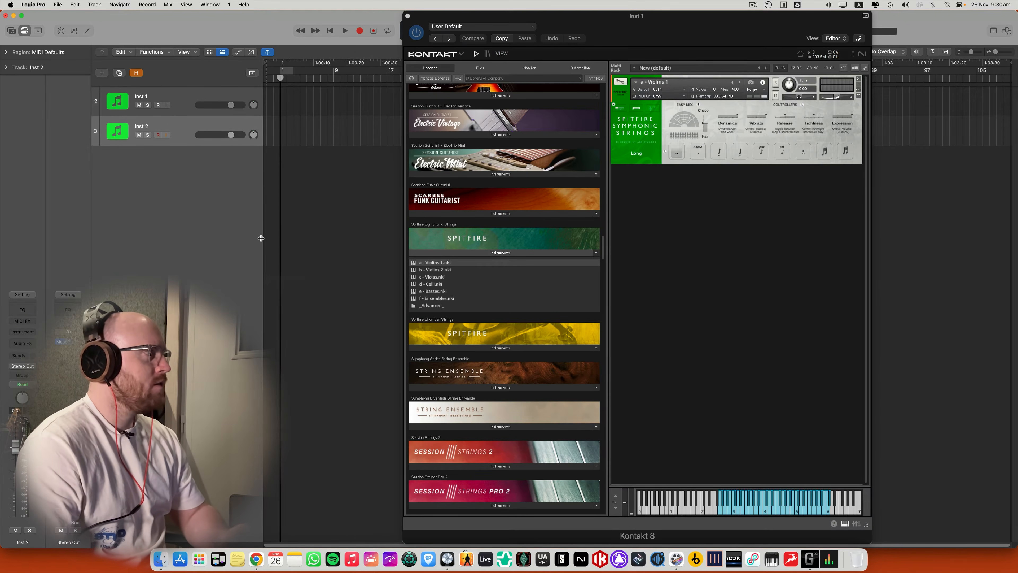
click(29, 332)
click(173, 235)
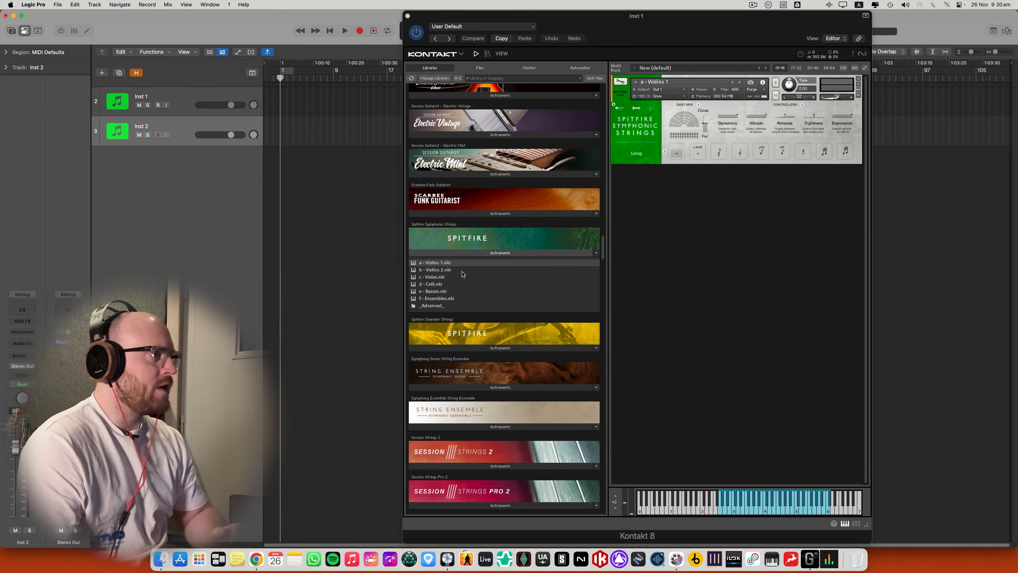
Step: Add the Violins 2, Violas, Celli and Basses instruments from Spitfire Symphonic Strings to the same multi rack
double_click(438, 270)
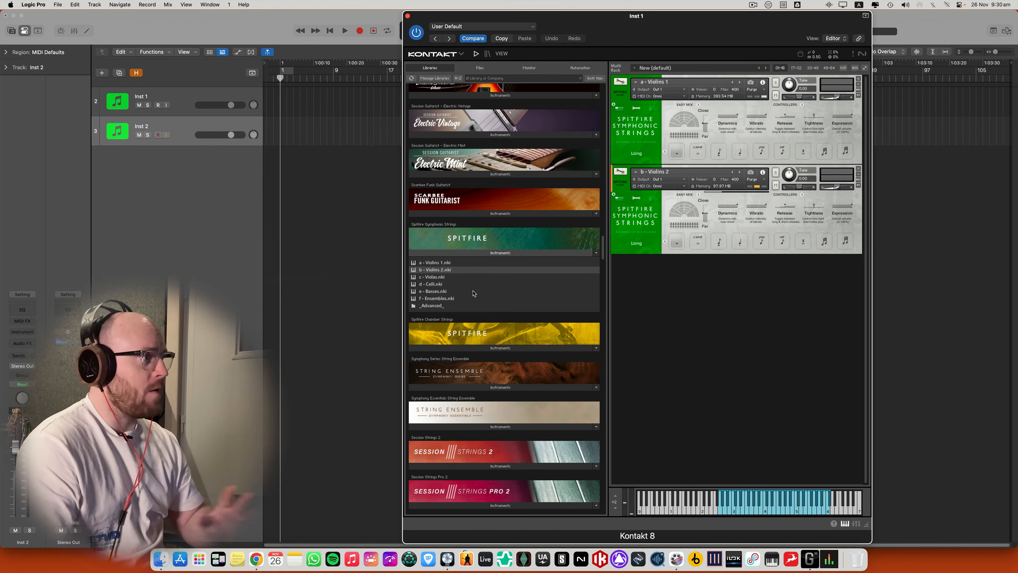
drag(433, 280, 719, 287)
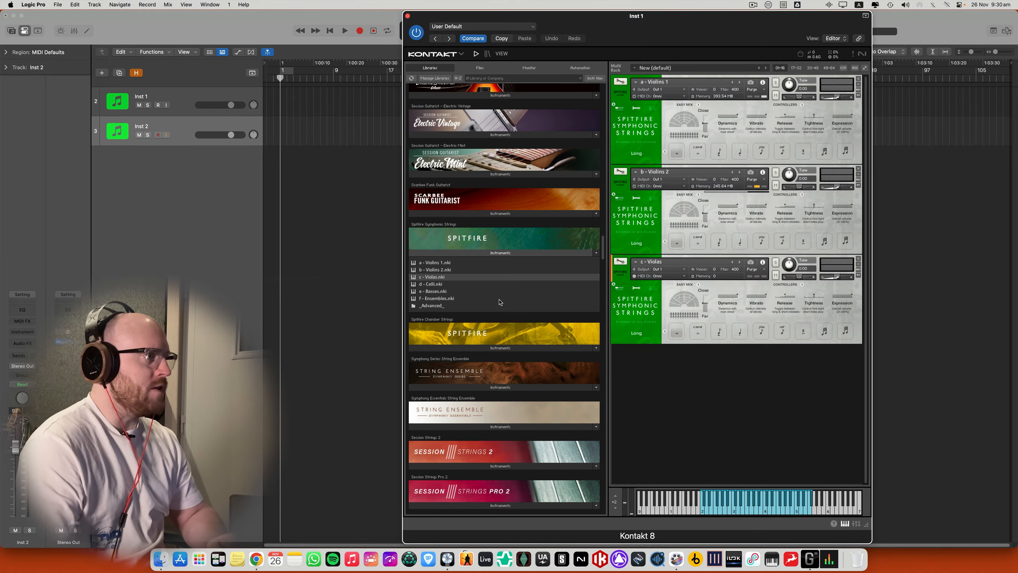
click(431, 284)
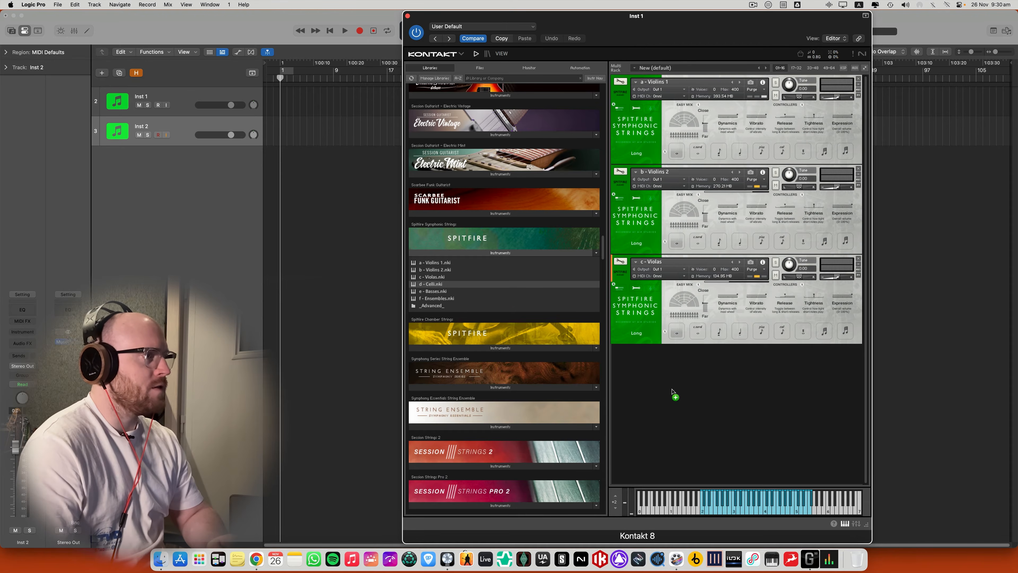
drag(481, 310, 717, 377)
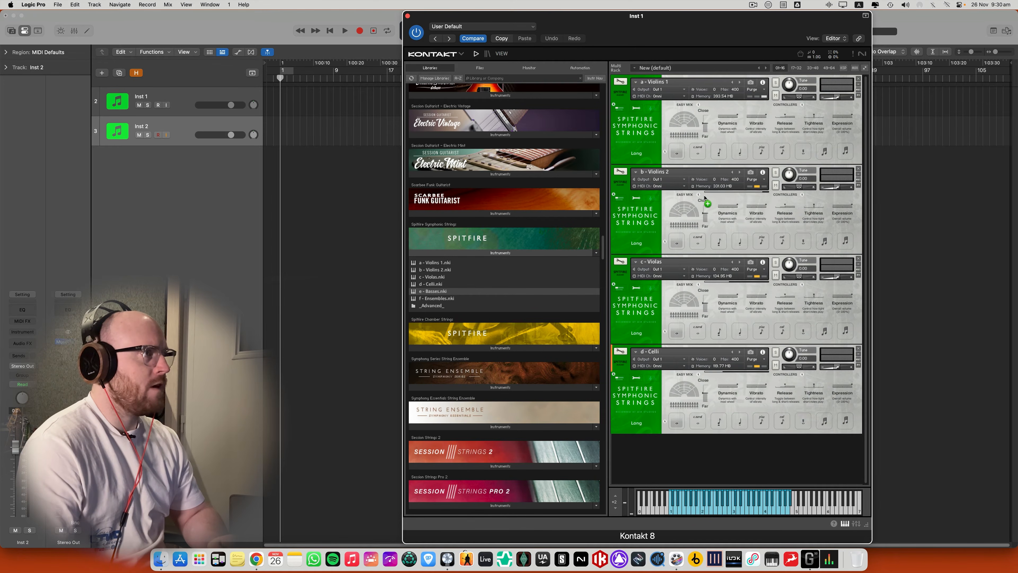
drag(667, 105, 675, 407)
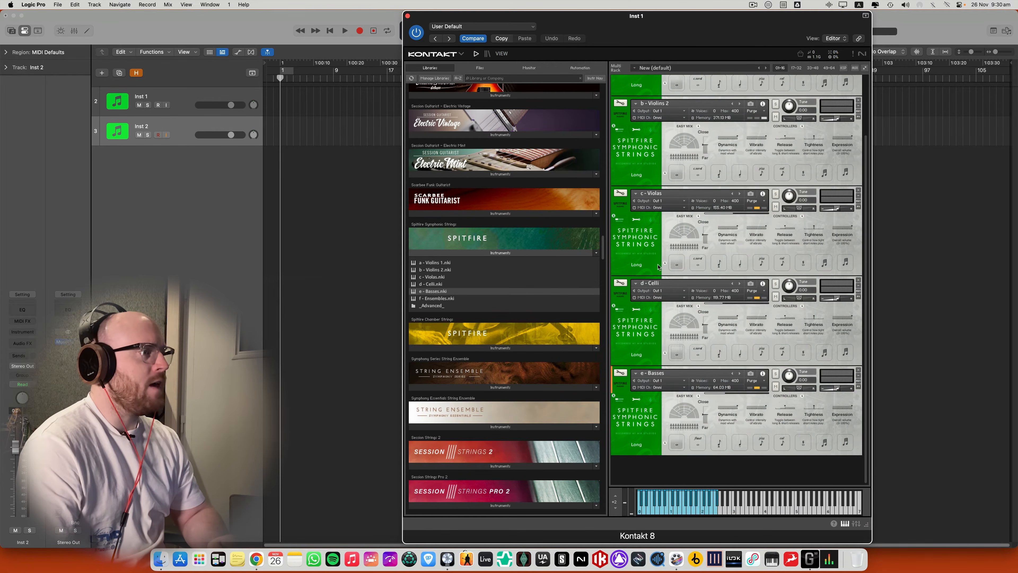
scroll(646, 293, up, 1)
scroll(645, 292, up, 2)
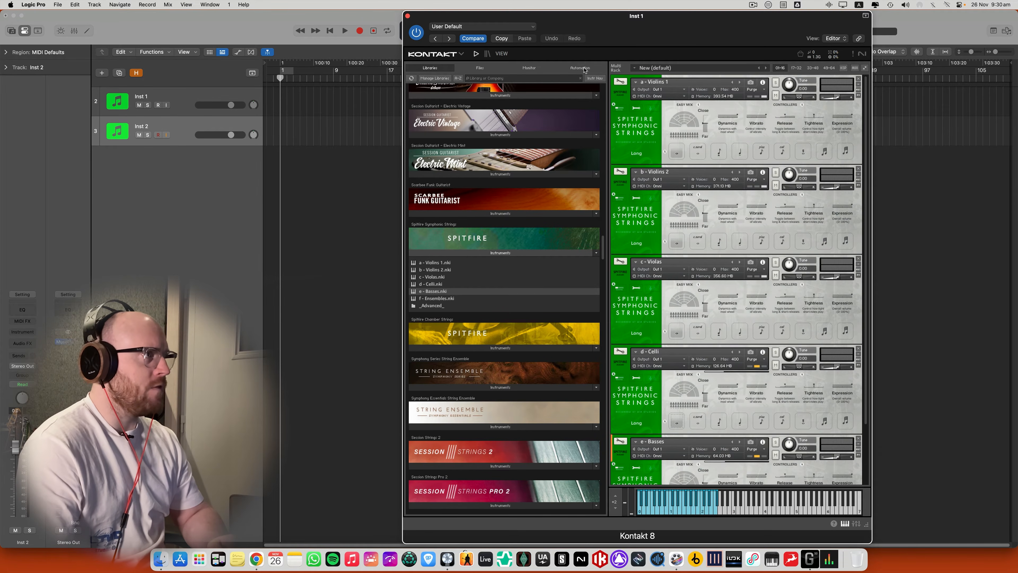
Step: Move the Kontakt window clear of the track area and show the mixer
drag(588, 22, 733, 22)
click(378, 154)
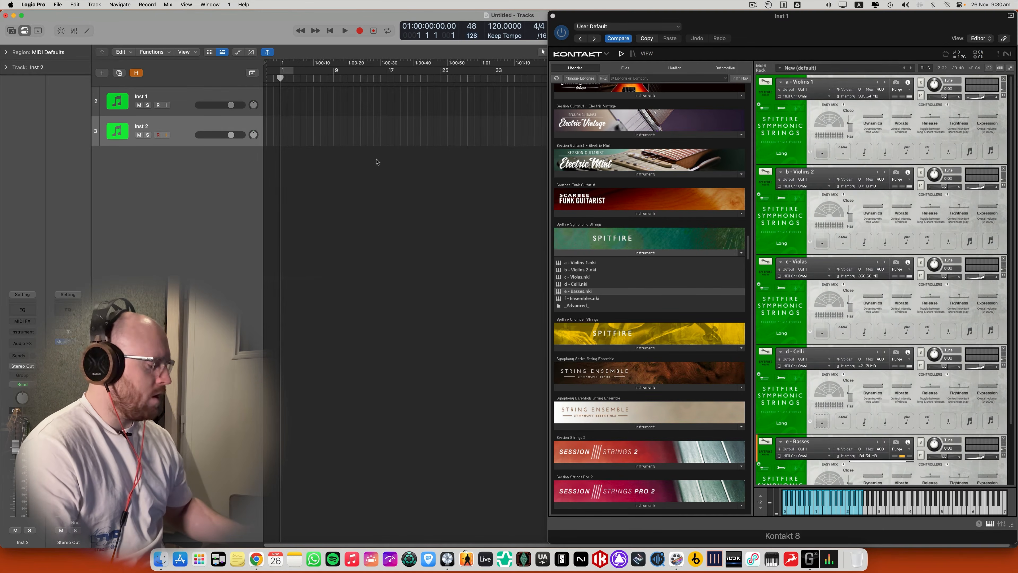
key(x)
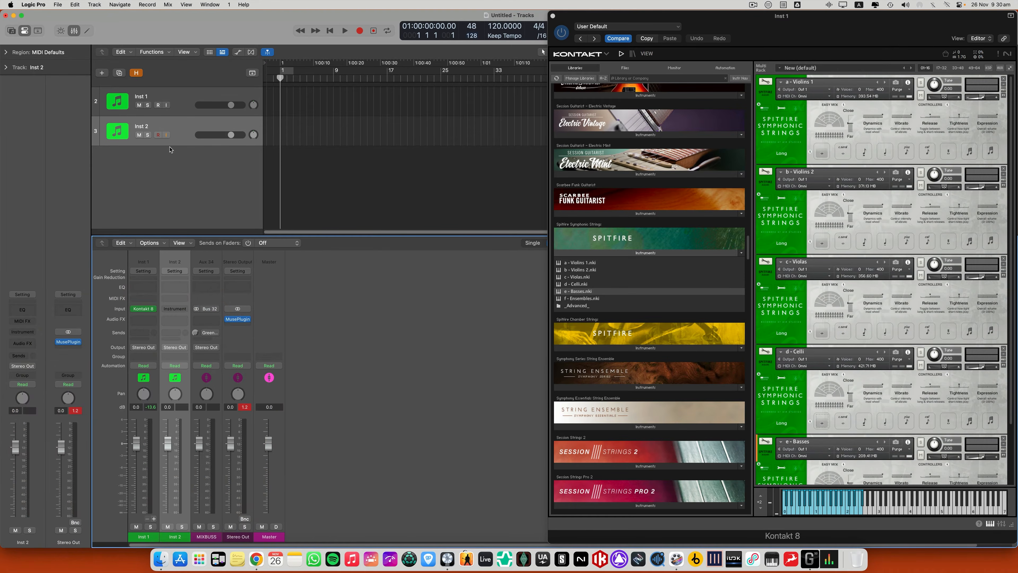
Step: Delete the empty Inst 2 track
click(187, 128)
key(super+BackSpace)
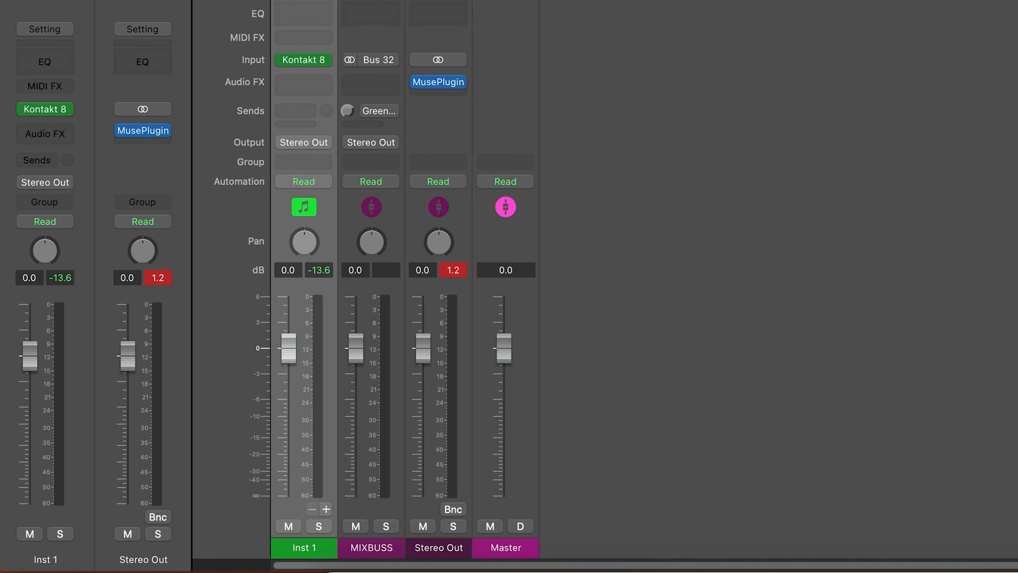
key(alt+super+n)
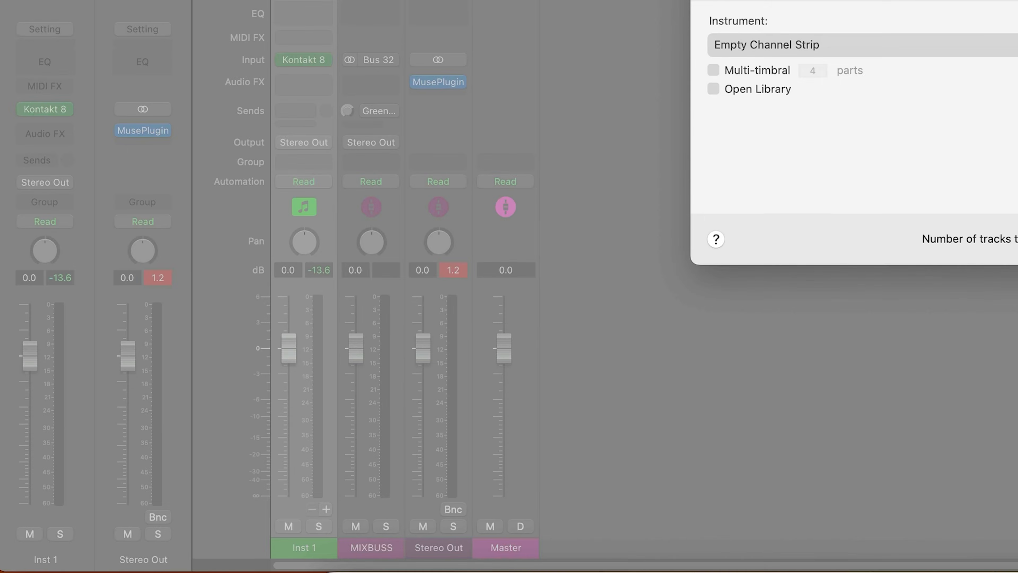
key(Return)
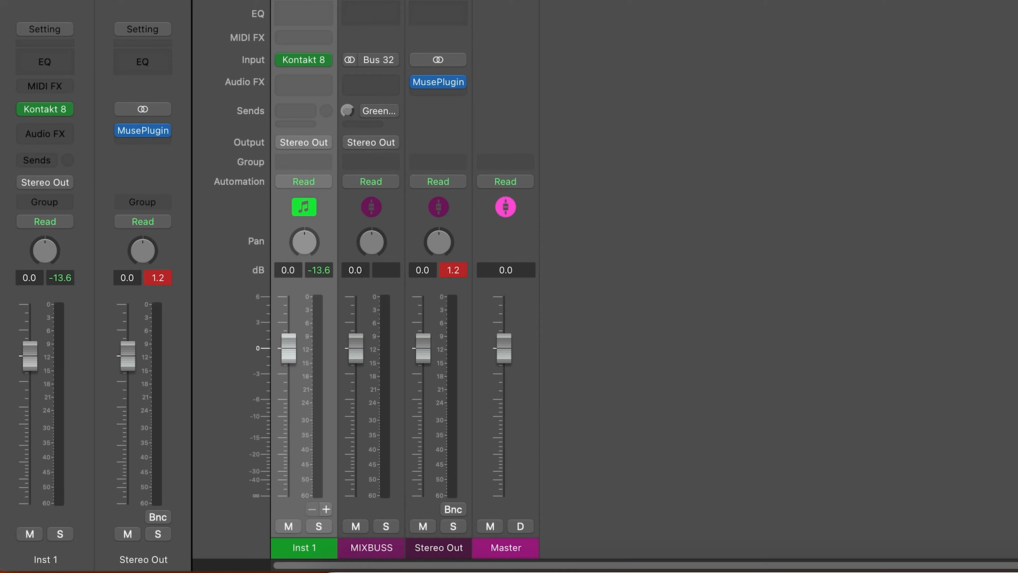
Step: Add four aux channels for Kontakt's extra stereo outputs beside the Inst 1 channel strip
click(327, 509)
click(327, 510)
click(327, 509)
click(327, 509)
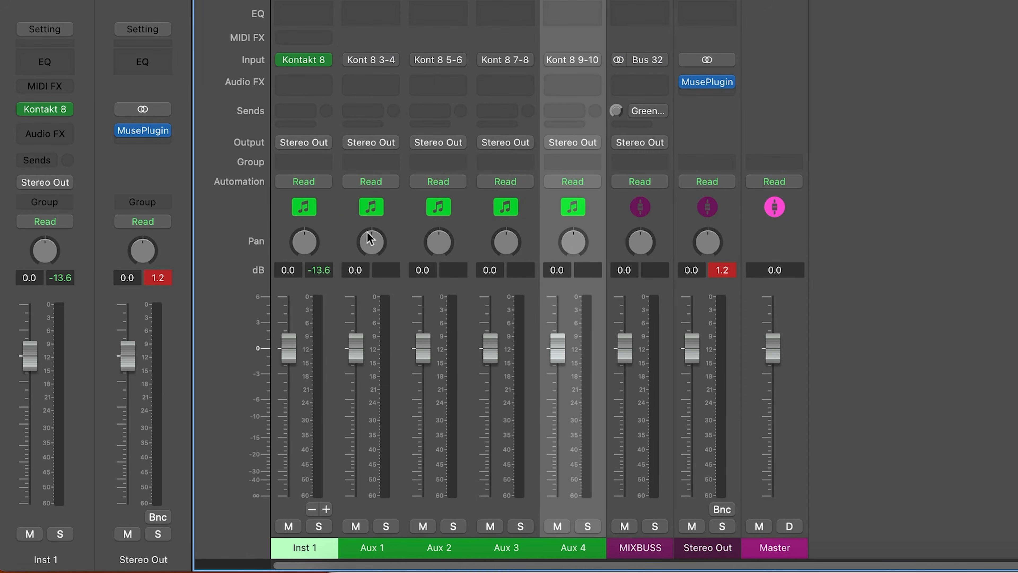
Step: Rename Inst 1 and the four aux channels in order as Violins I, Violins II, Viola, Celli and Basses
double_click(301, 548)
text(Violin)
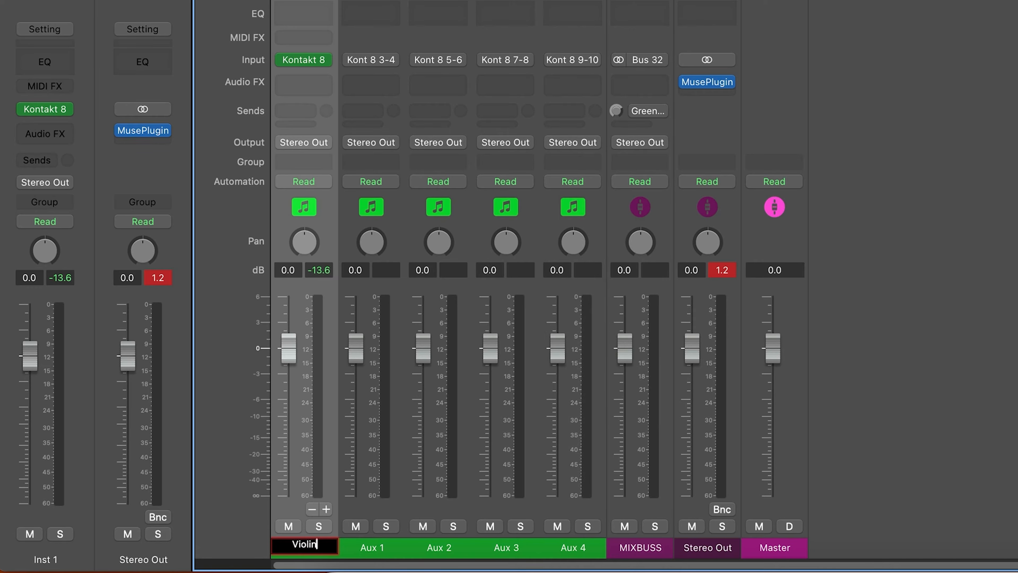
text(s I)
key(Tab)
text(Violins II)
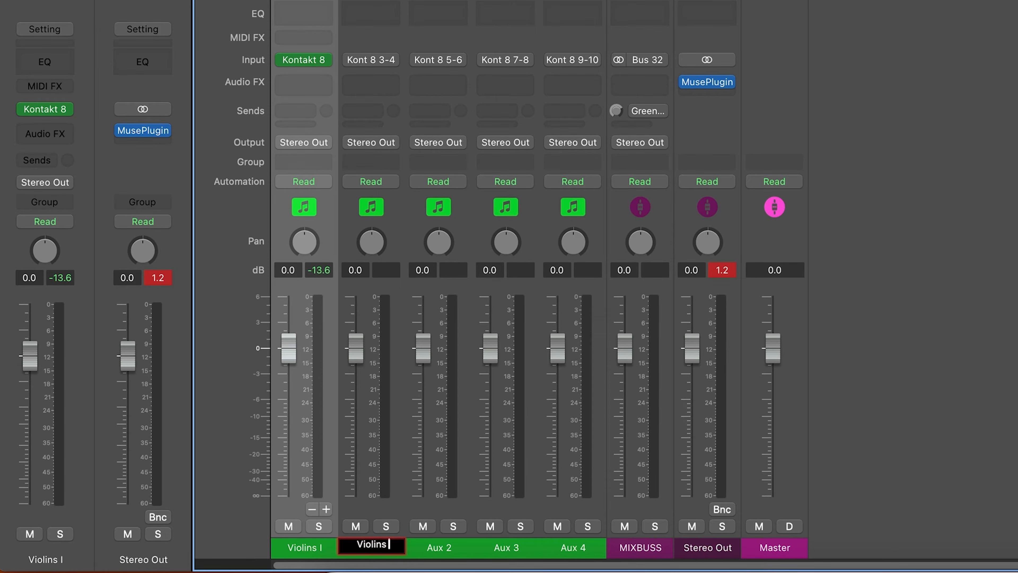
key(Tab)
text(Viola)
key(Tab)
text(Celli)
key(Tab)
text(Basses)
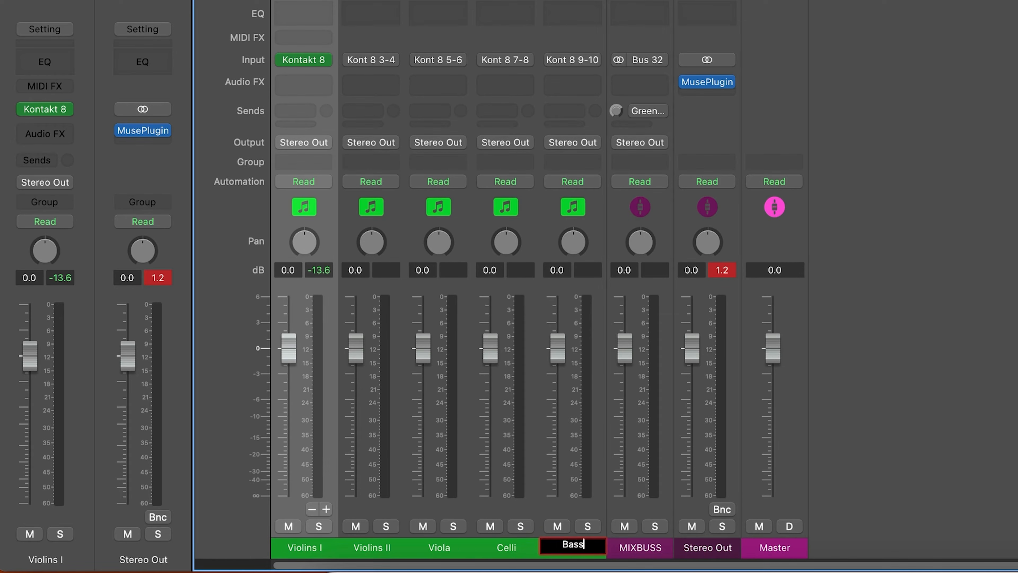
key(Return)
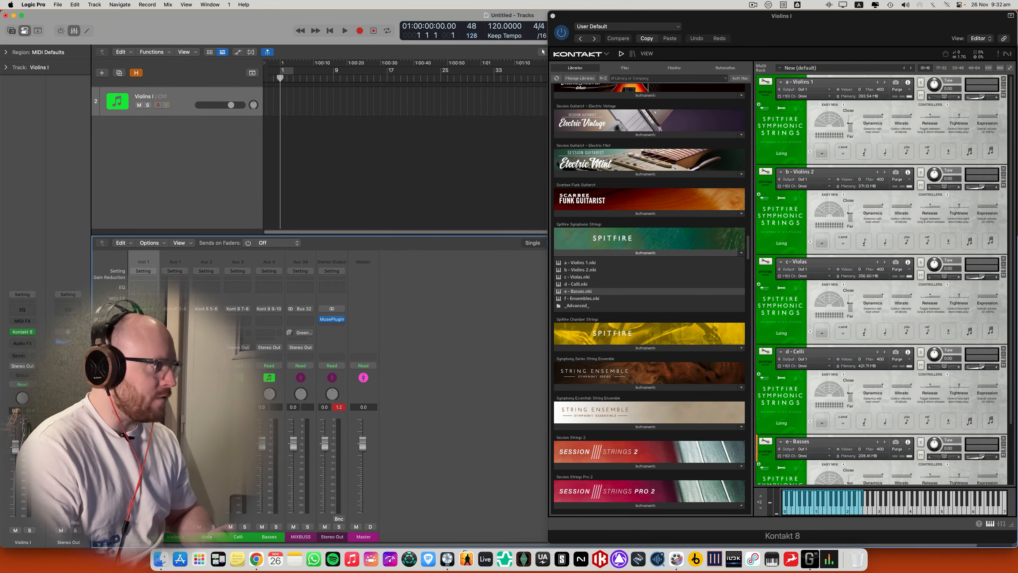
Step: View the snapshot display of the Violins 1 instrument, and return to its output and MIDI channel information
click(803, 64)
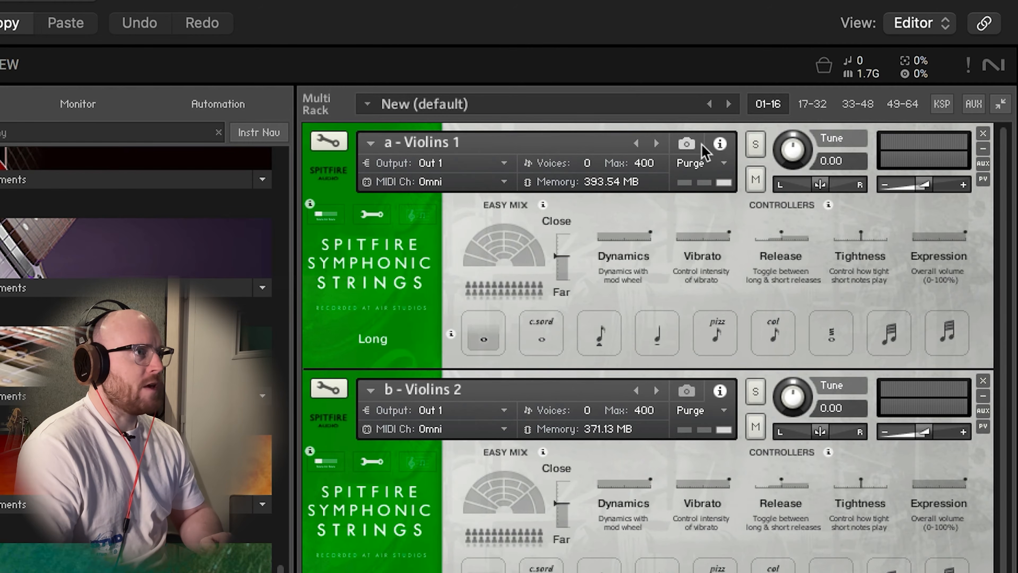
click(687, 143)
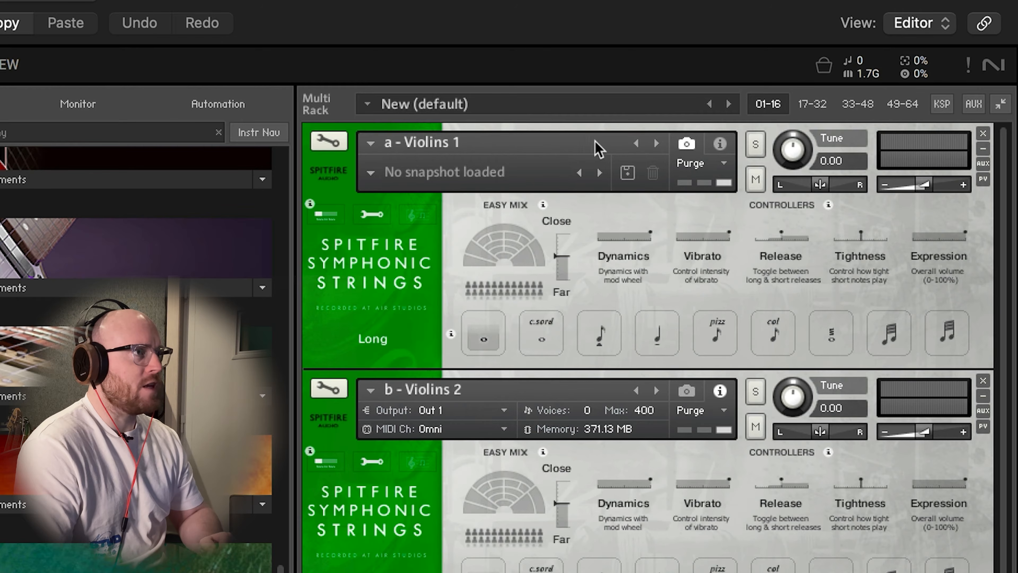
click(719, 144)
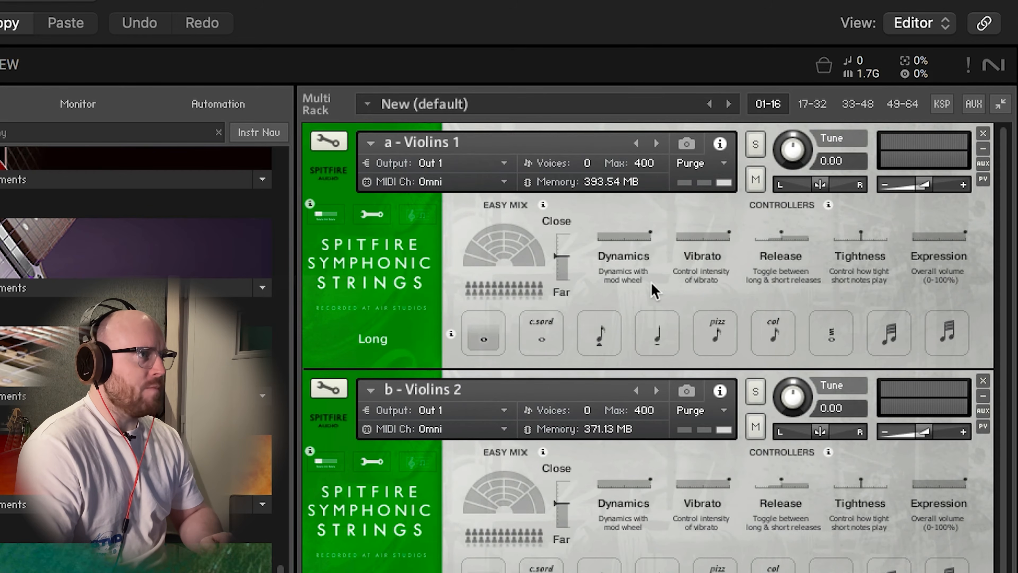
Step: Route the Violins 1 instrument to Out 1 and the Violins 2 instrument to Out 2
click(503, 164)
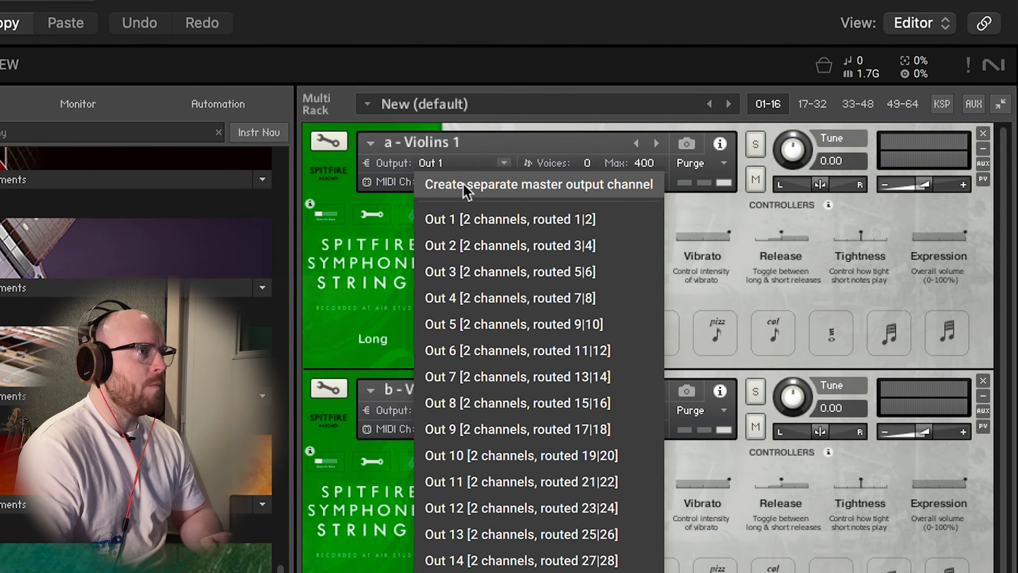
click(385, 203)
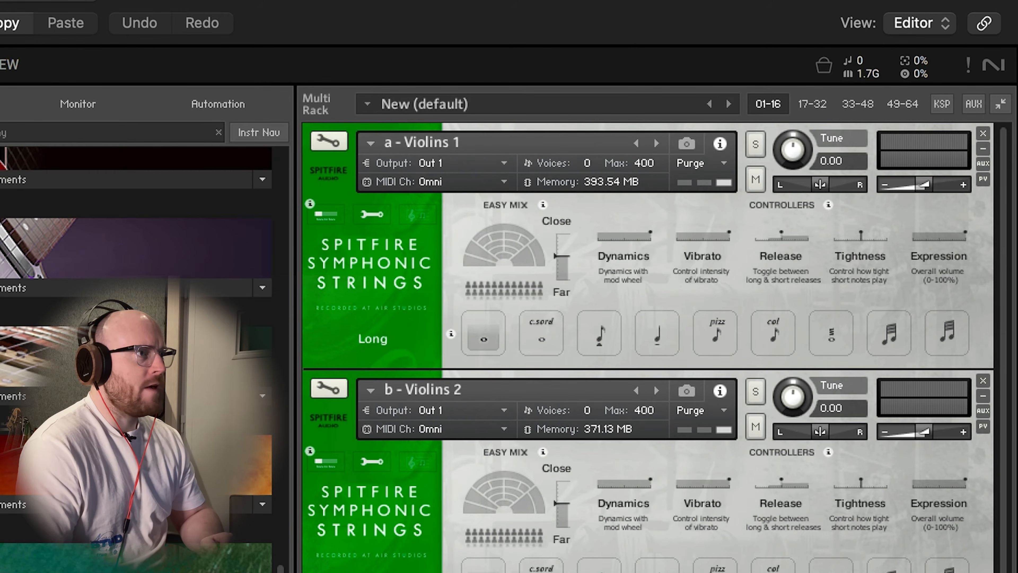
click(497, 164)
click(499, 220)
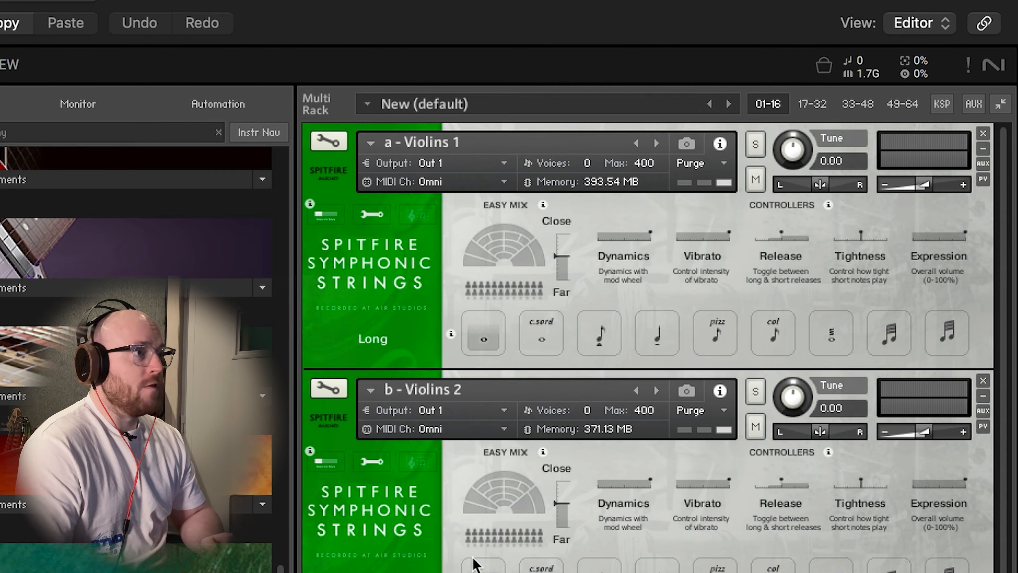
click(502, 411)
click(495, 488)
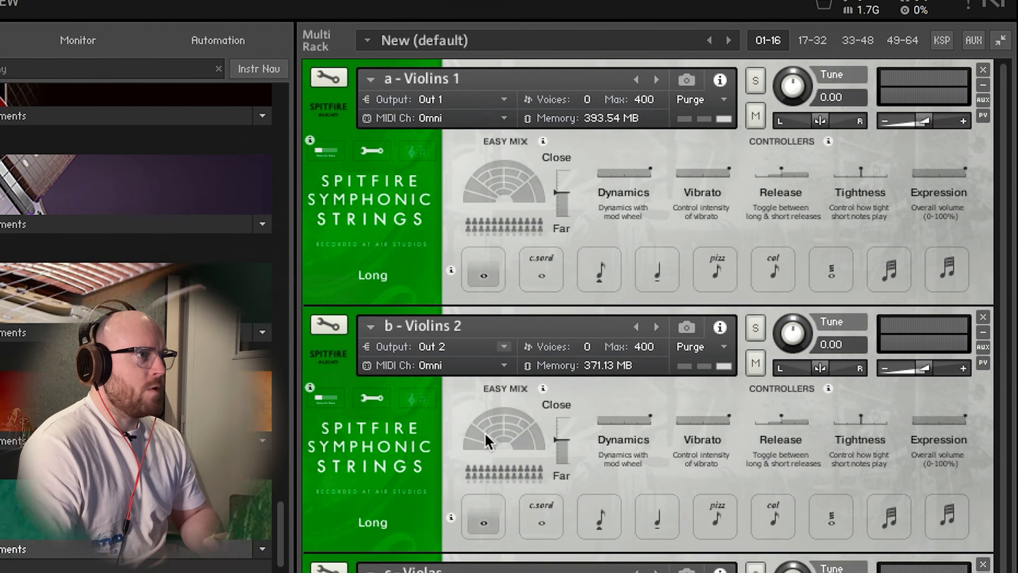
Step: Route the Violas instrument to Out 3, Celli to Out 4 and Basses to Out 5
click(493, 118)
click(483, 146)
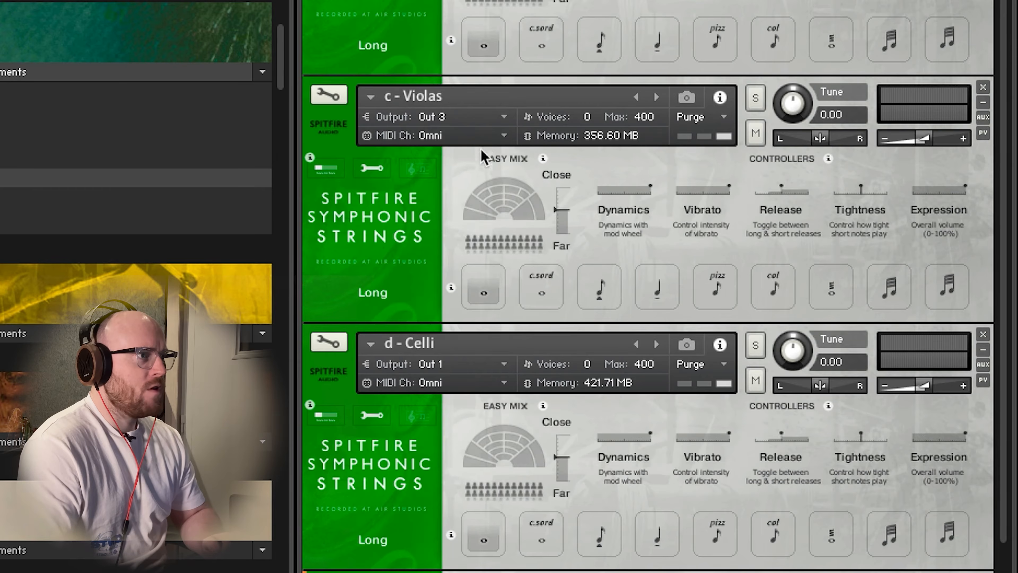
click(478, 366)
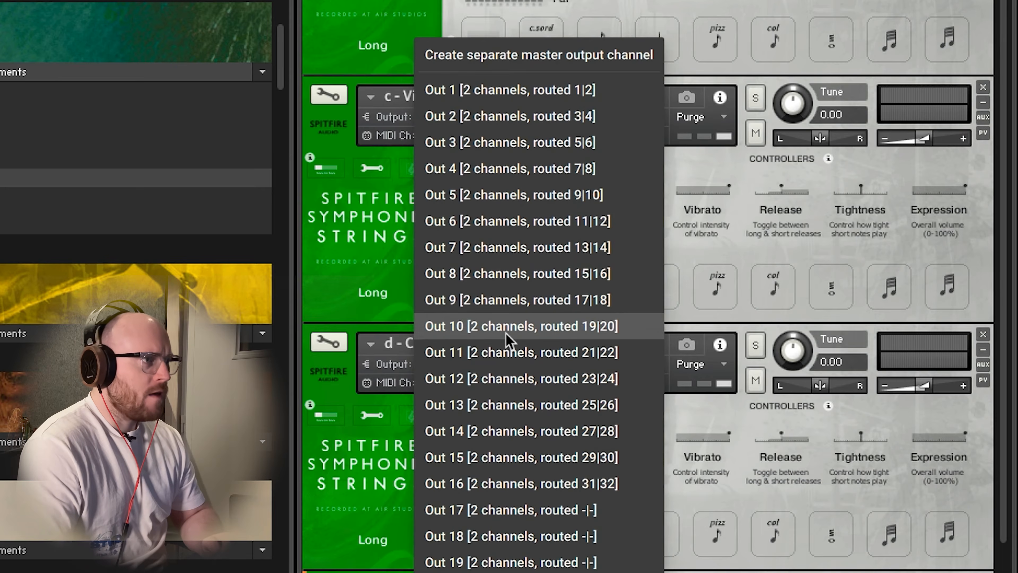
click(487, 173)
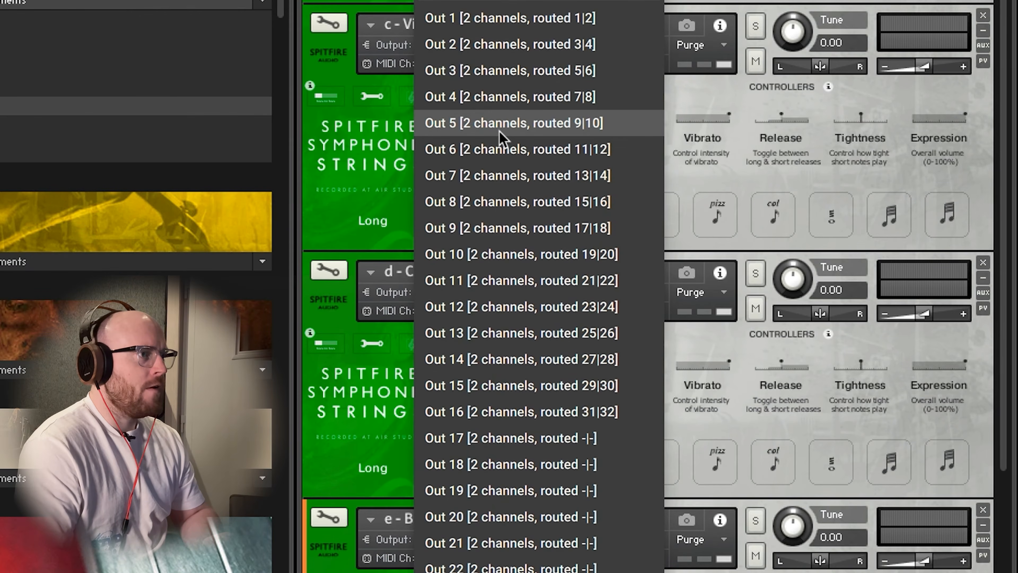
click(502, 190)
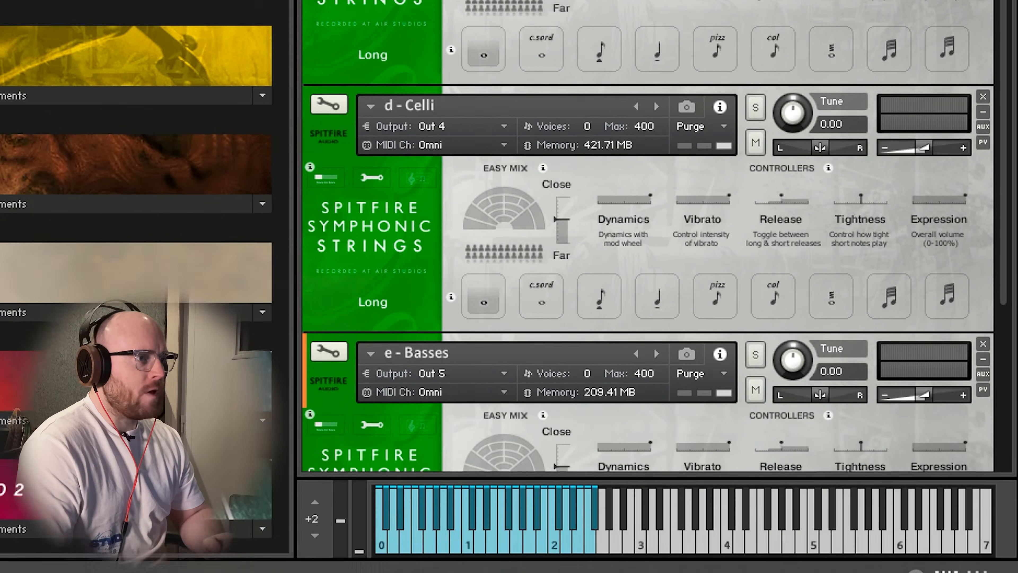
Step: Show Kontakt's output mixer and look through its outputs and their channel routings, including those beyond Out 16
click(985, 524)
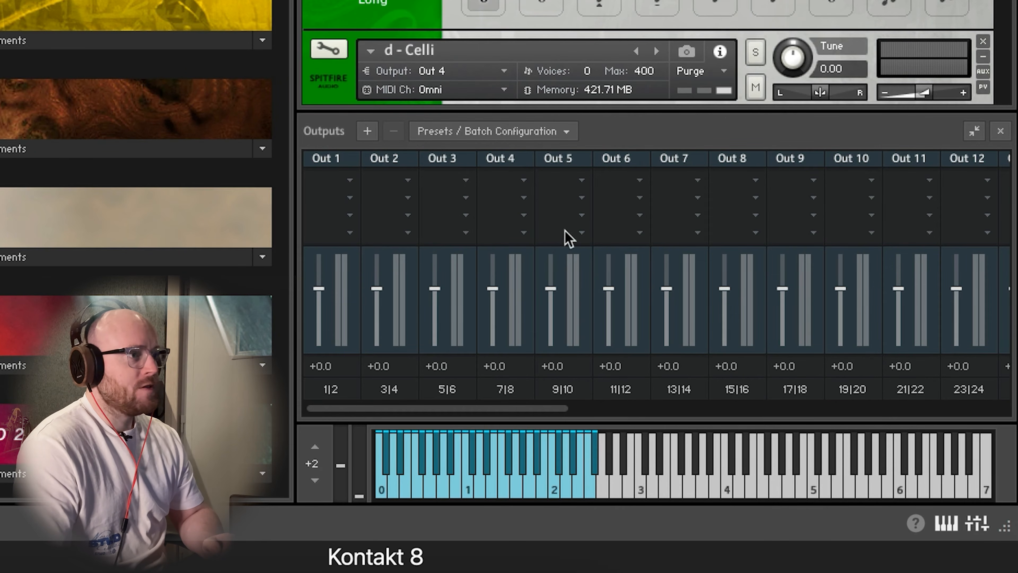
drag(655, 405, 777, 413)
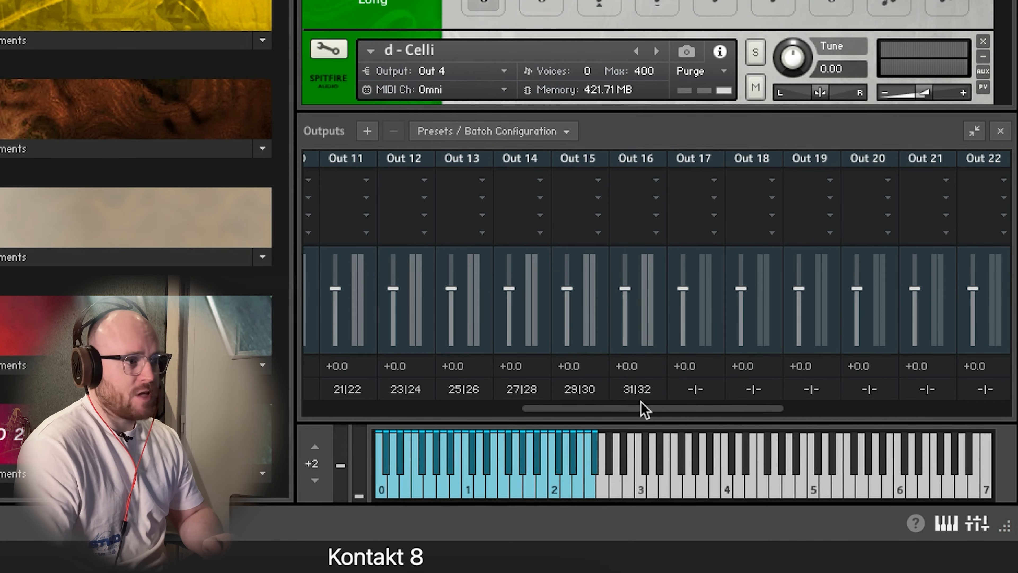
drag(664, 409, 683, 409)
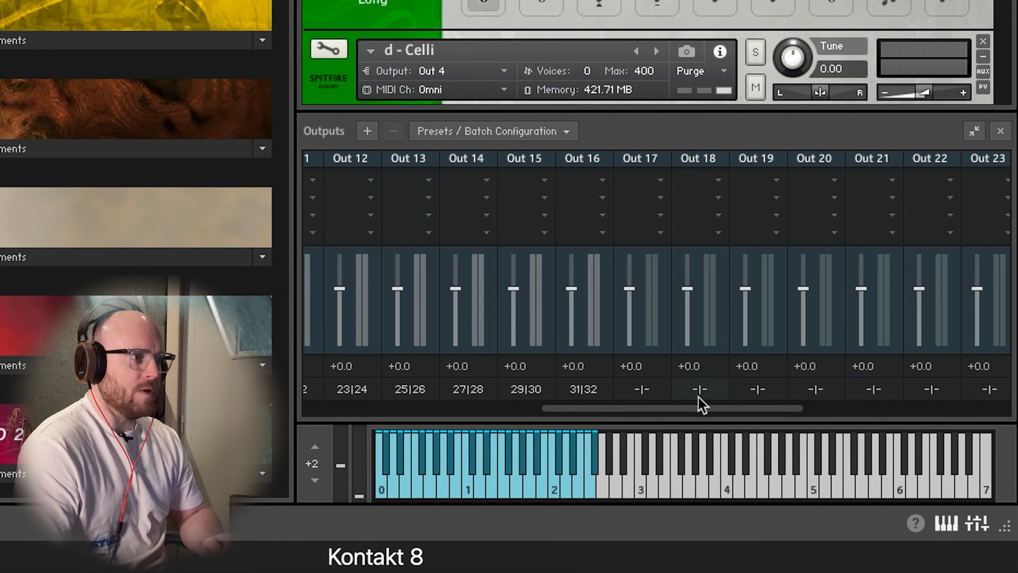
drag(699, 407, 412, 409)
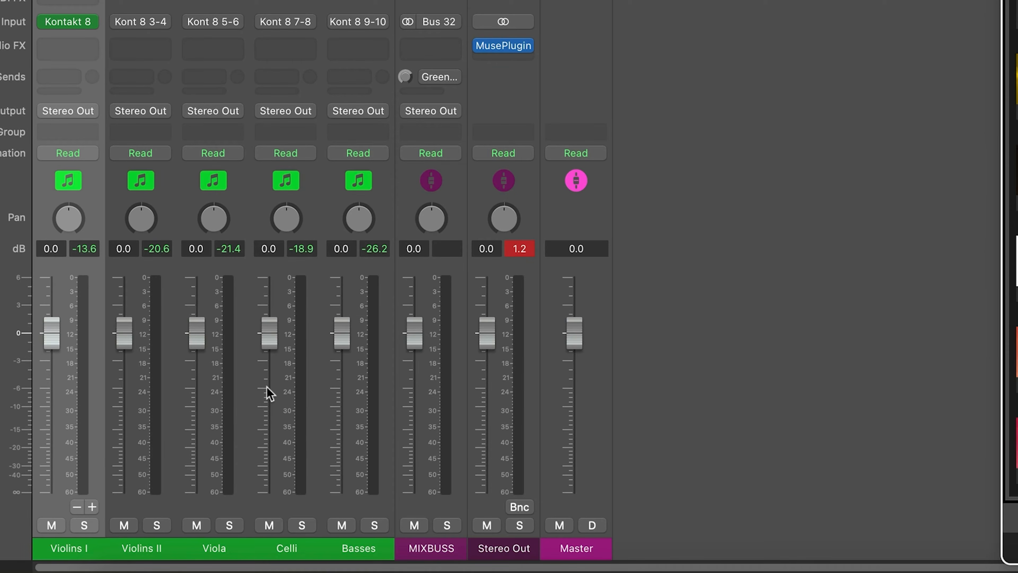
key(space)
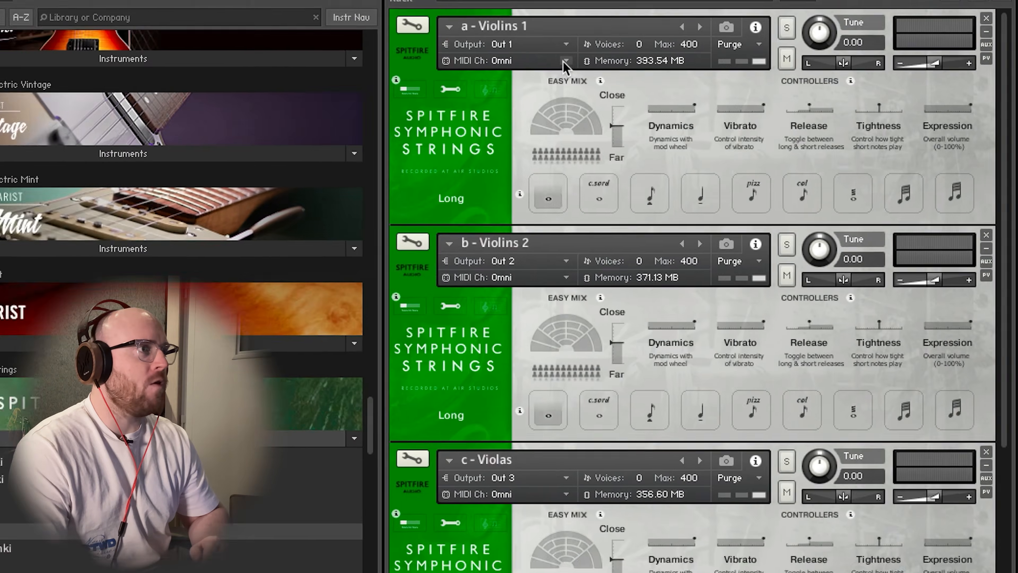
Step: Set the MIDI channel of Violins 1 to Port A channel 1 and of Violins 2 to Port A channel 2
click(829, 97)
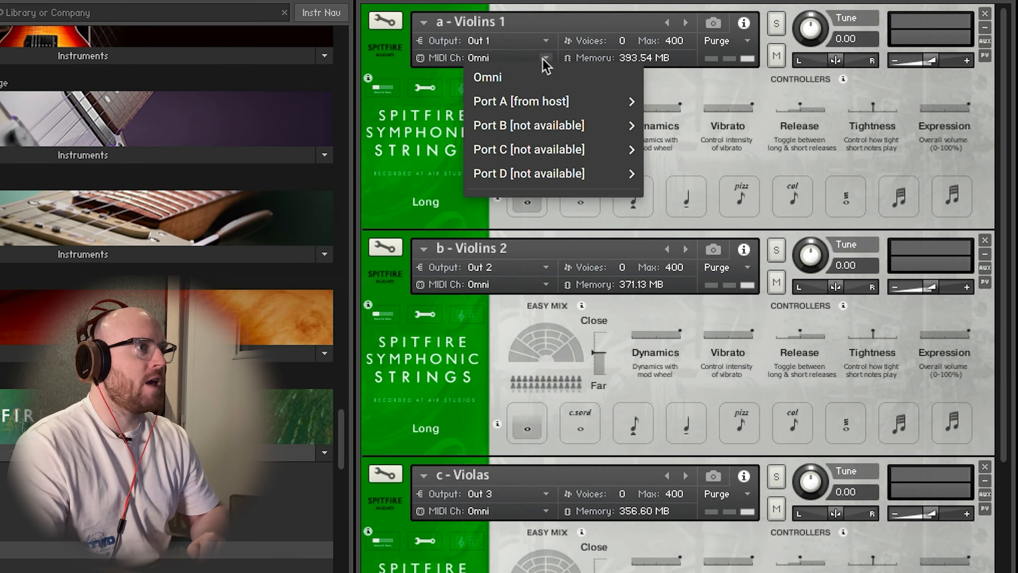
mouse_move(584, 103)
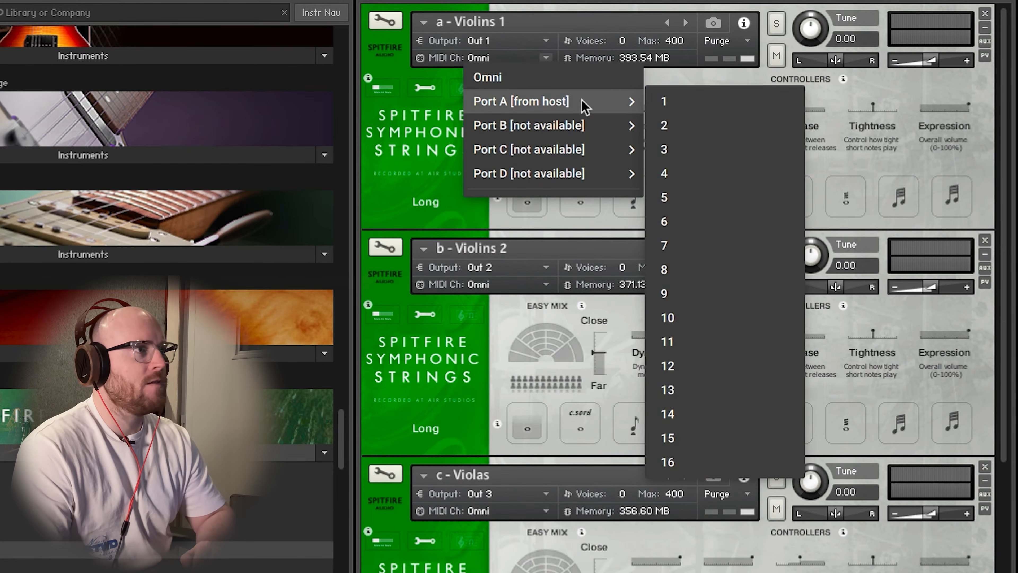
click(681, 100)
click(546, 284)
mouse_move(634, 326)
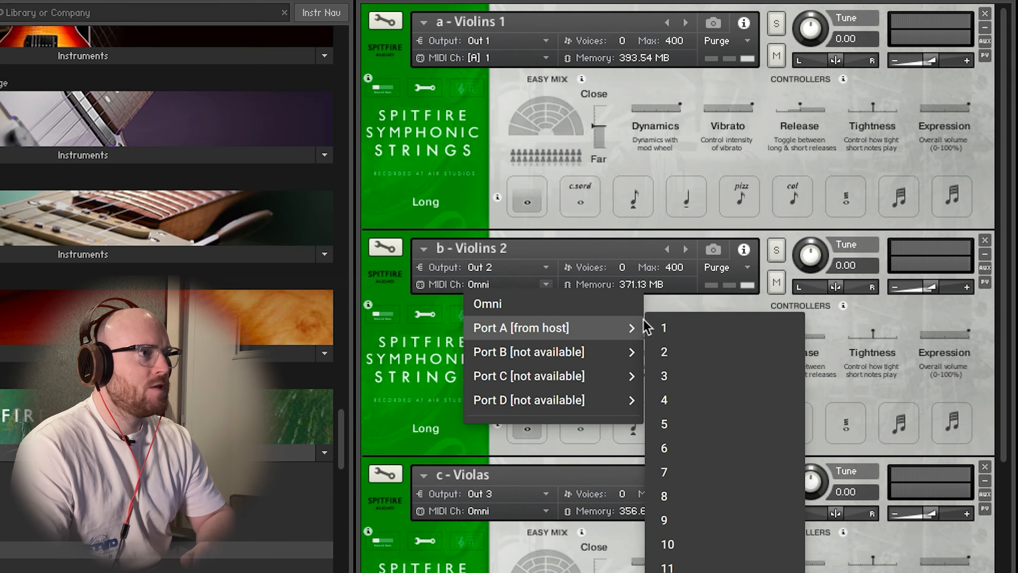
click(684, 352)
Step: Set the MIDI channels of Violas, Celli and Basses to Port A channels 3, 4 and 5 respectively
click(527, 462)
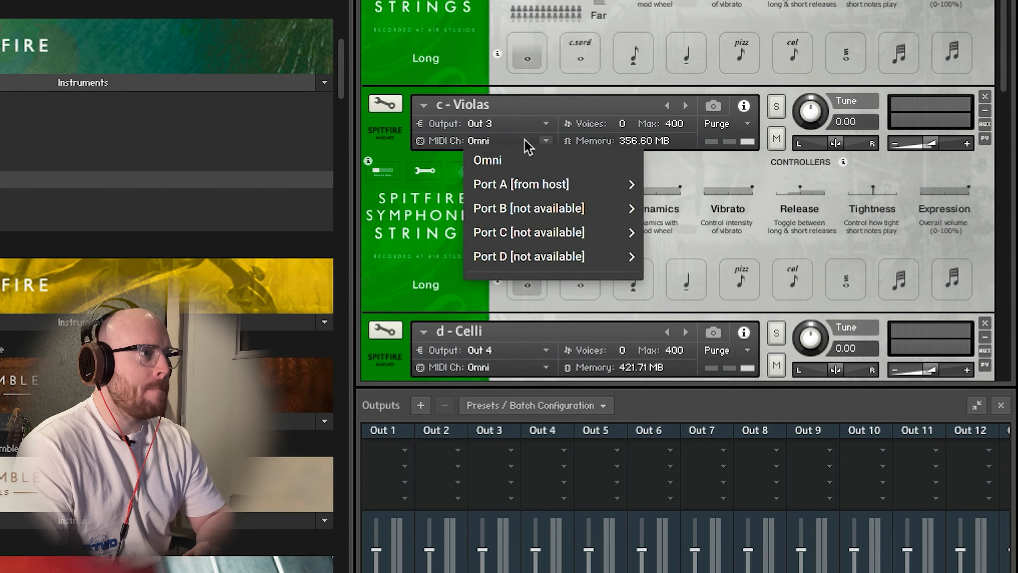
mouse_move(531, 502)
click(720, 231)
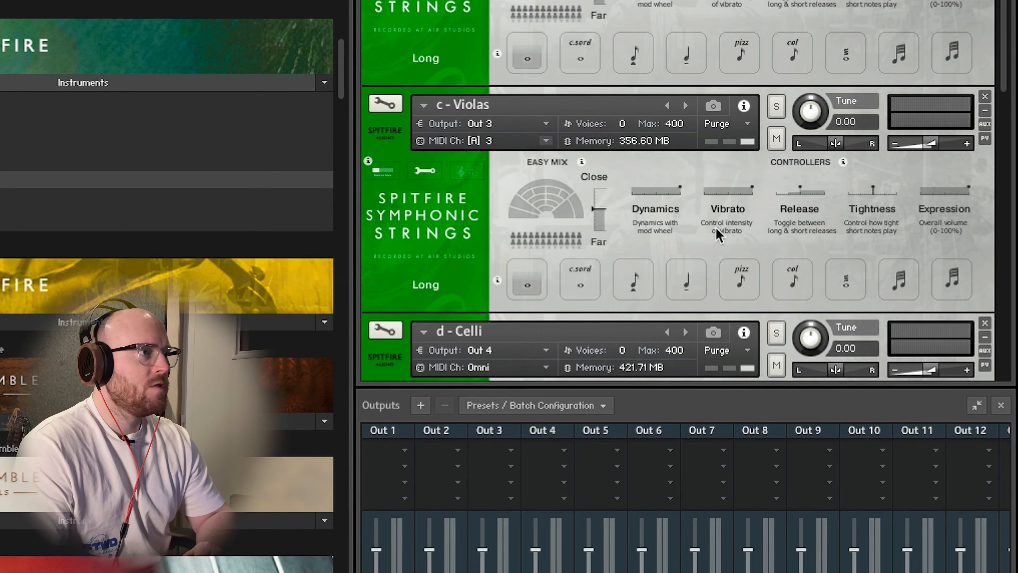
scroll(532, 261, down, 1)
scroll(532, 262, down, 8)
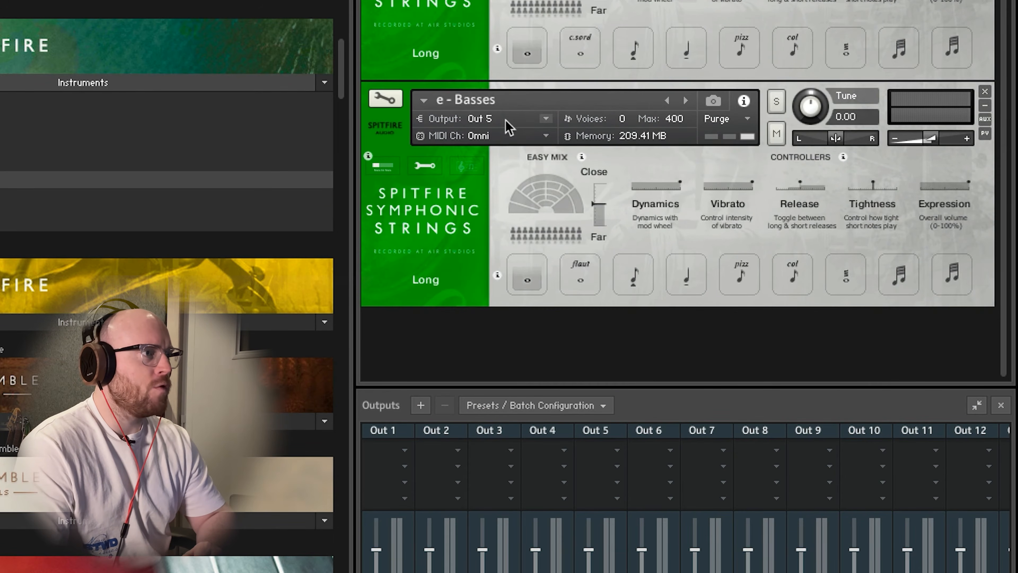
click(517, 136)
mouse_move(561, 179)
click(698, 277)
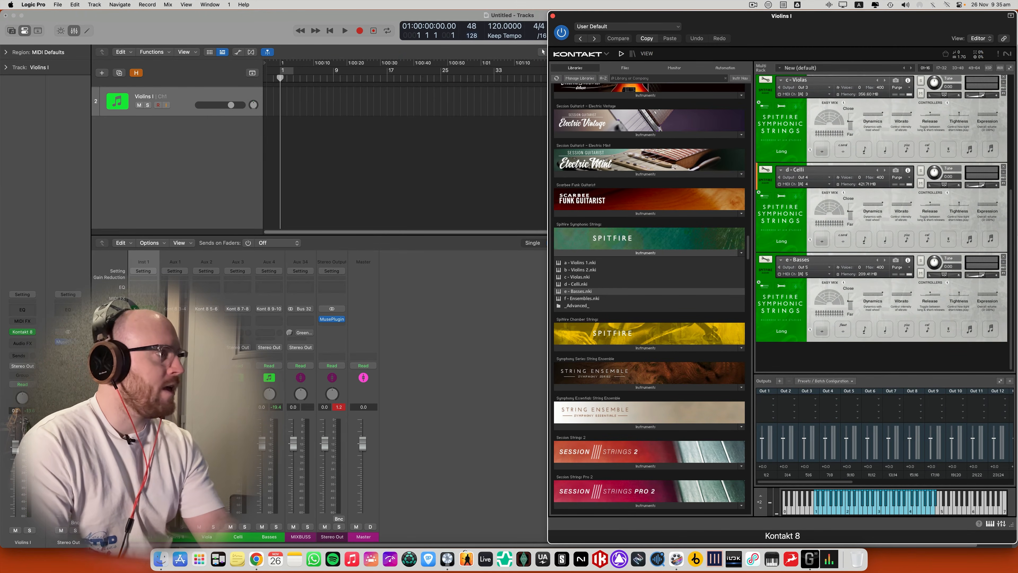
Step: Create tracks in the arrangement for the Violins II, Viola, Celli and Basses aux channels
key(r)
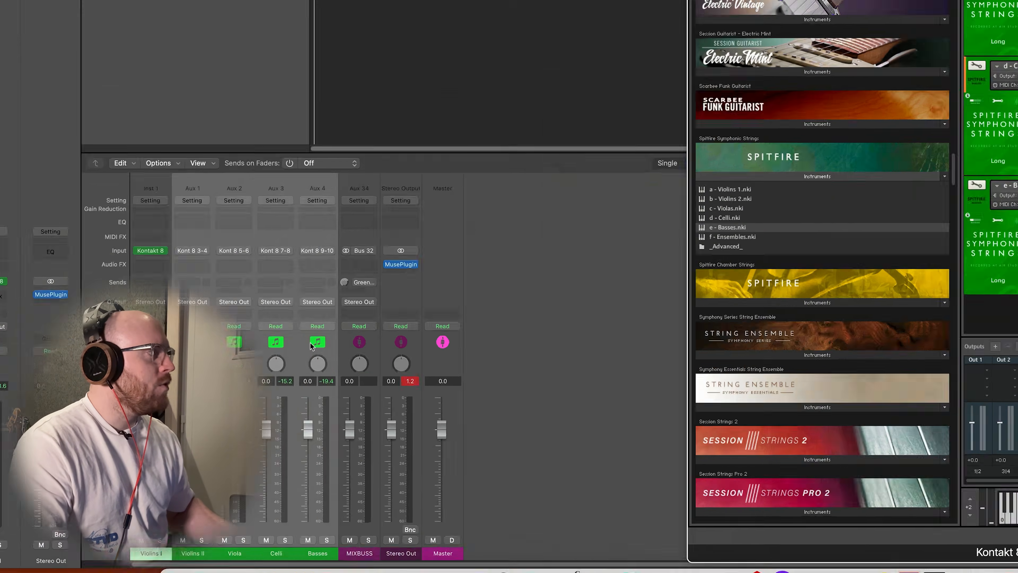
right_click(265, 378)
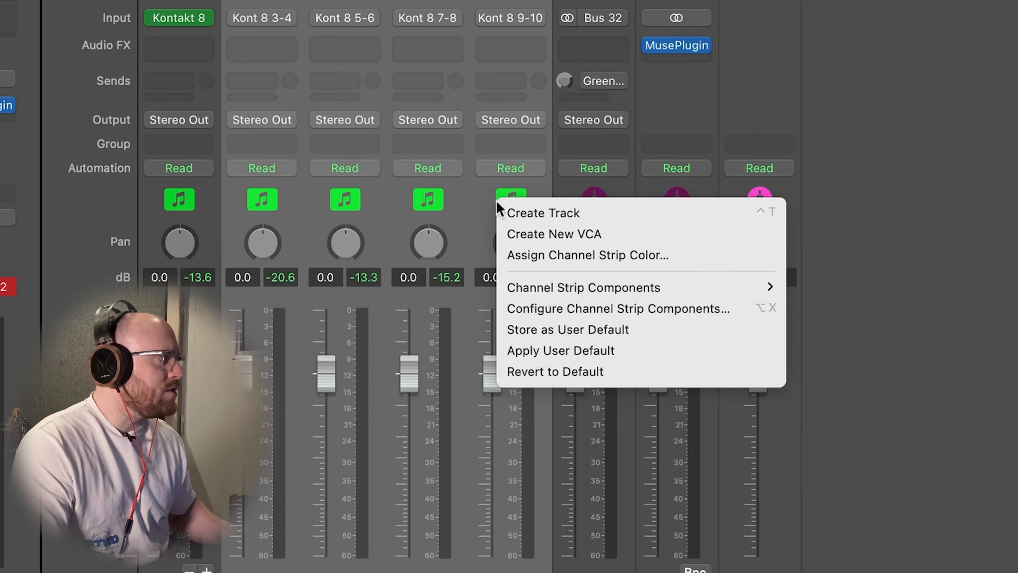
key(Escape)
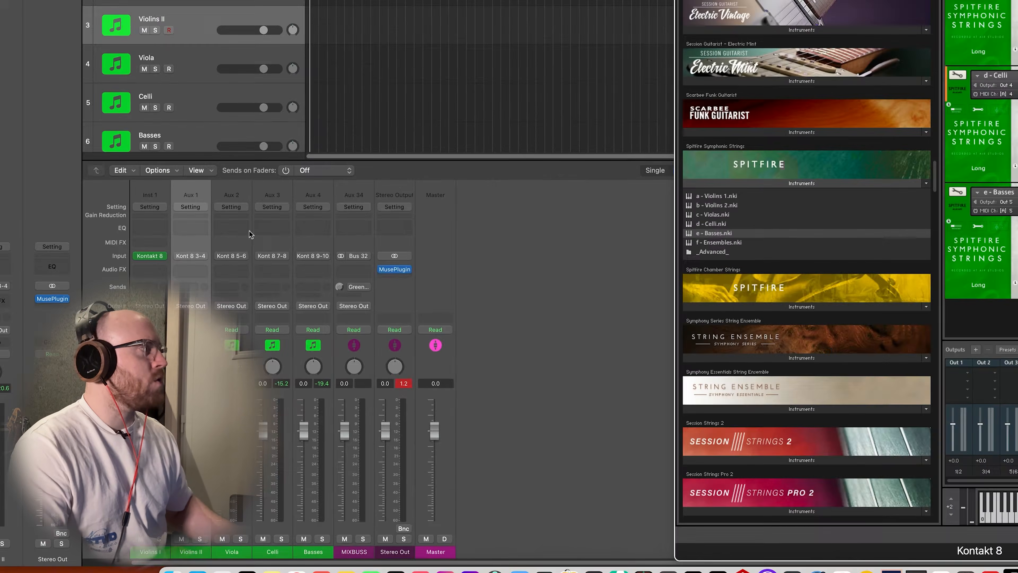
Step: Select each track in turn from Violins I down to Basses to check that each plays its own section
click(178, 100)
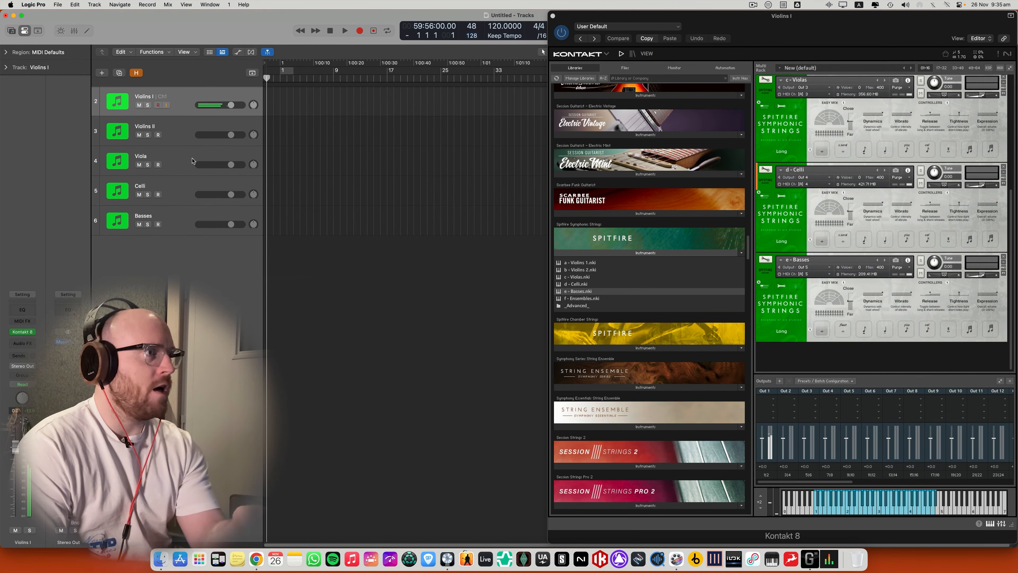
key(Down)
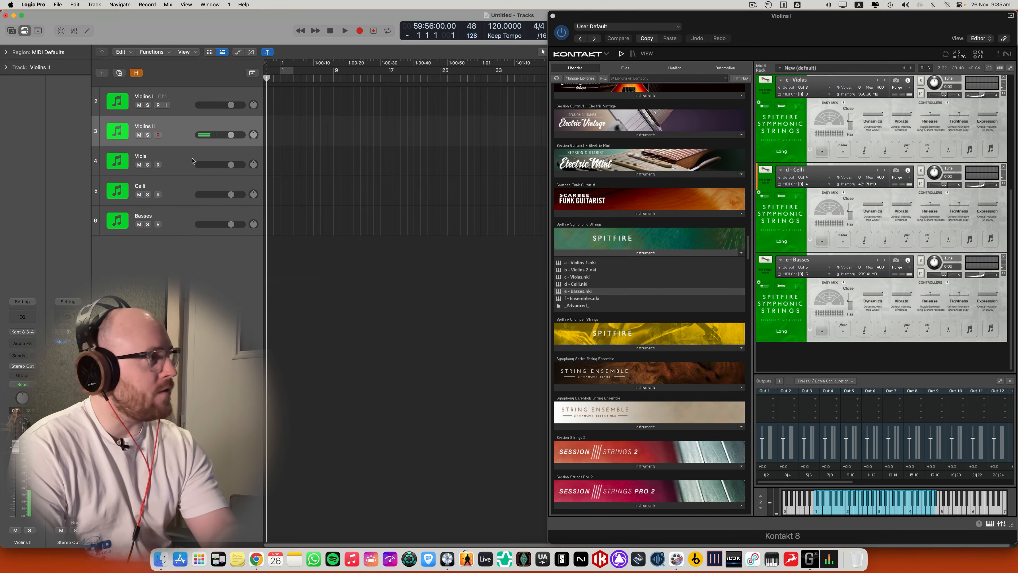
key(Down)
key(Down)
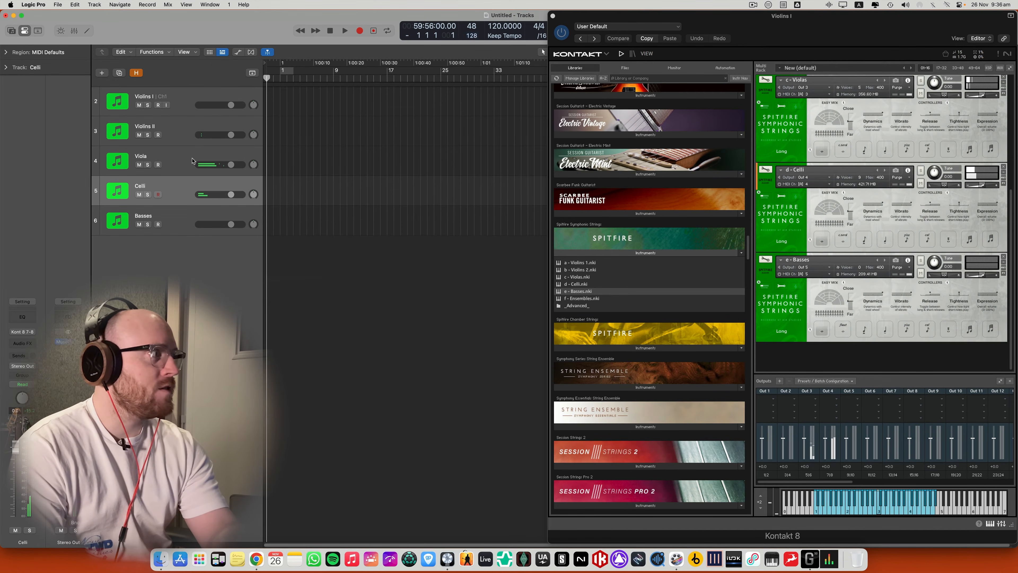
key(Down)
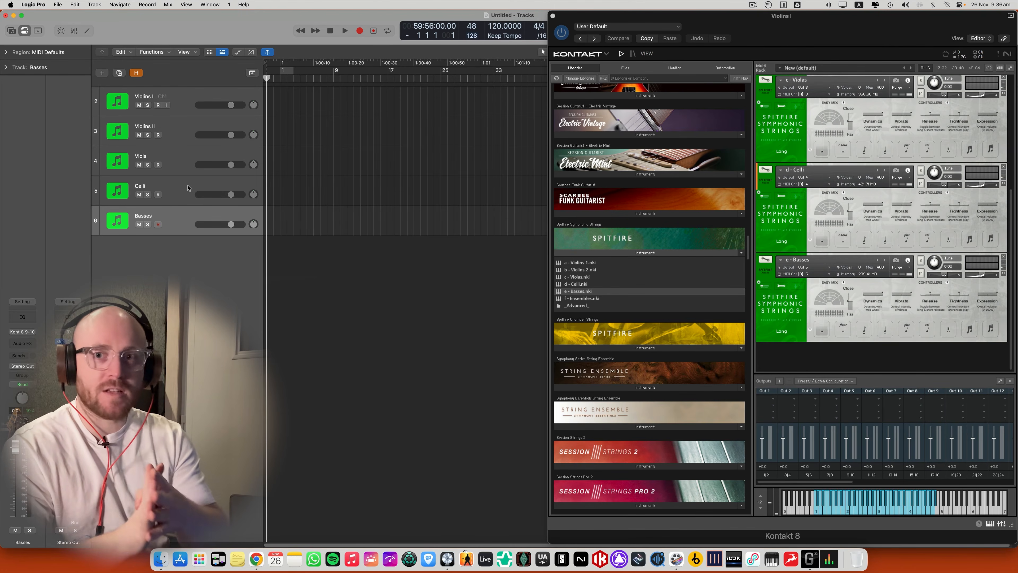
Step: Group the five string tracks into a summing track stack and name it STRINGS
shift+click(191, 111)
key(super+shift+g)
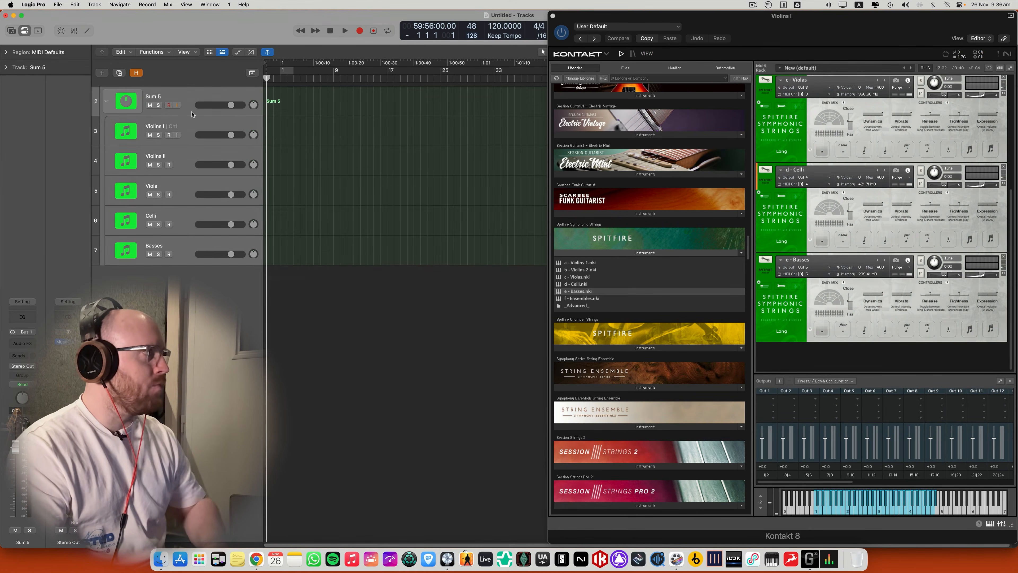
double_click(154, 97)
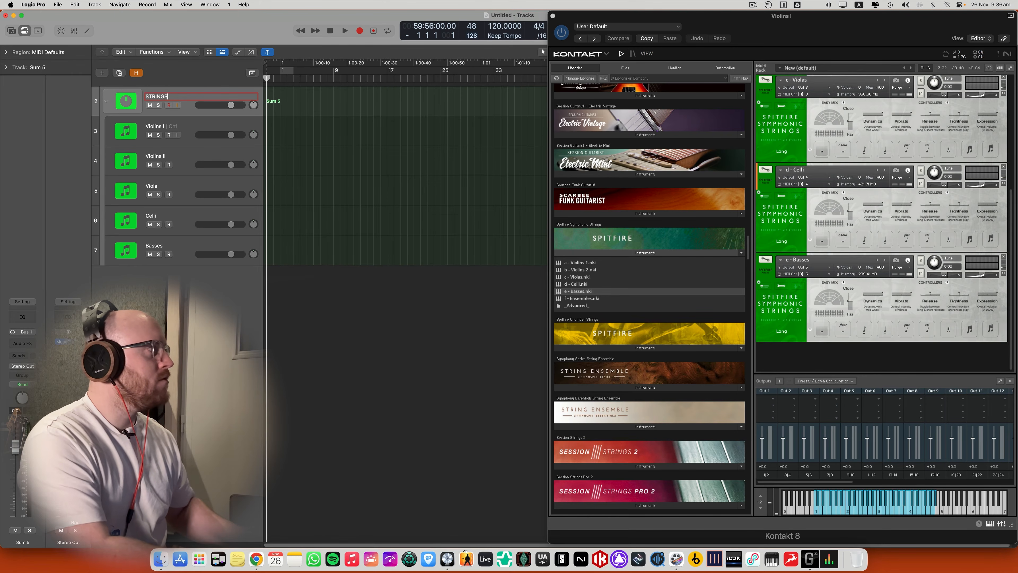
text(STRINGS)
key(Return)
click(106, 102)
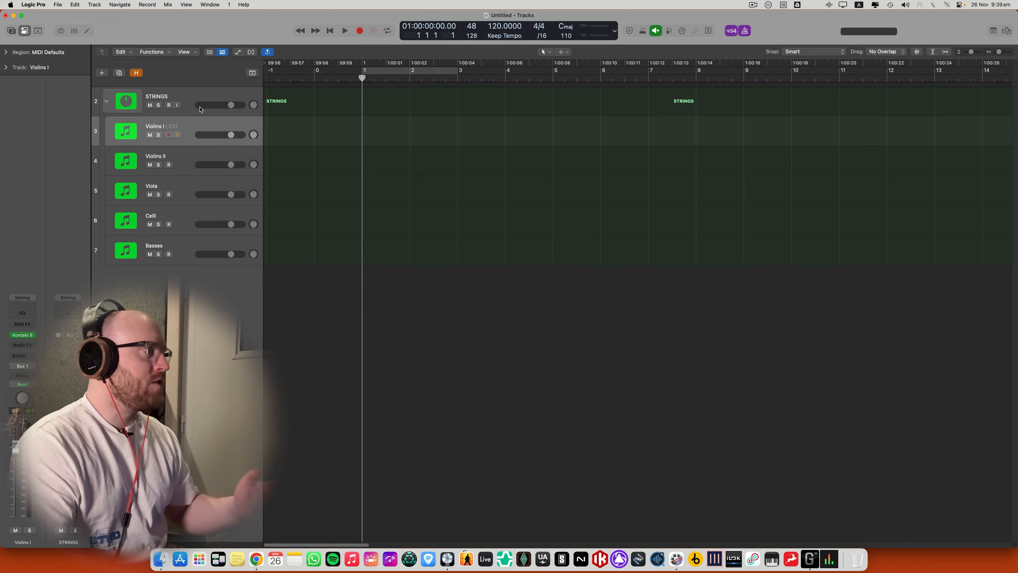
Step: Record a sustained note with modulation swells on the Violins I track from bar 1 to just before bar 3
drag(362, 77, 361, 78)
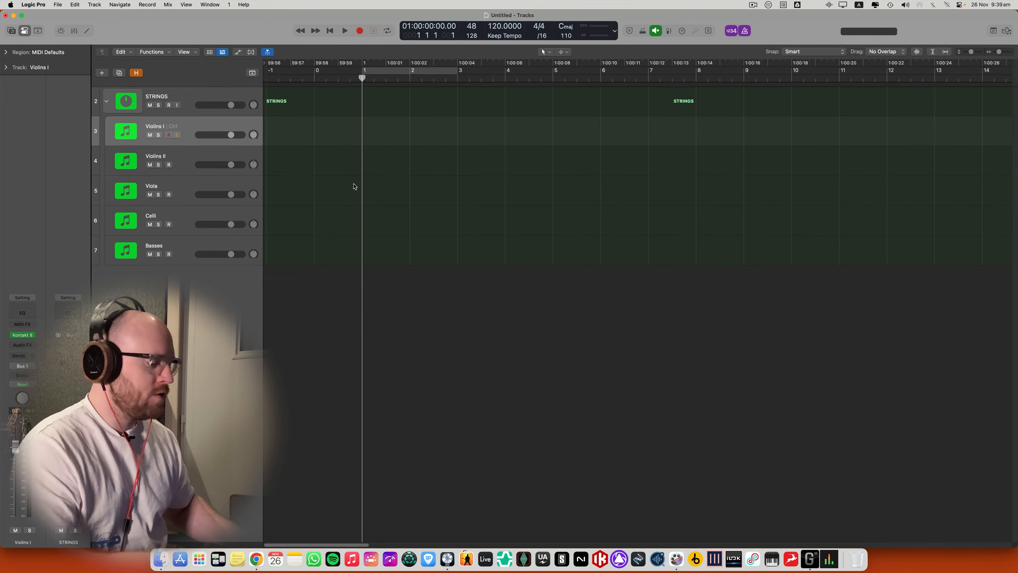
key(r)
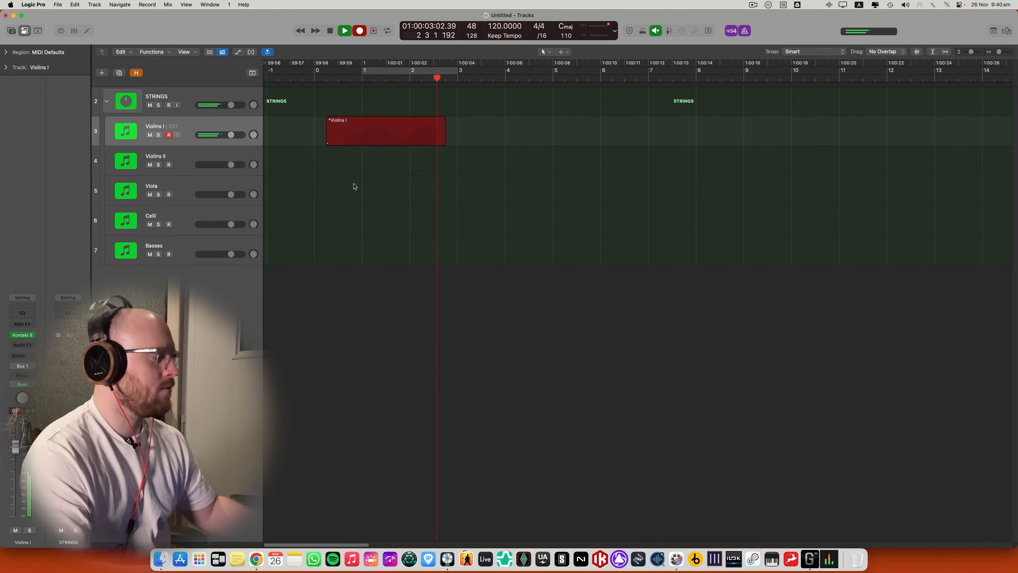
key(space)
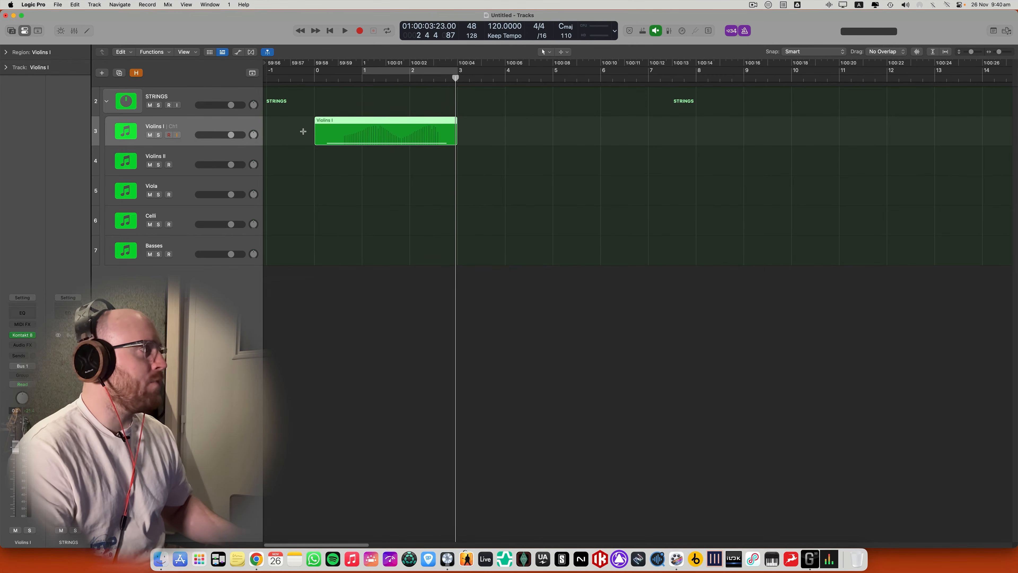
Step: Show automation on the tracks, and display the Violins I track's region automation for Modulation
key(a)
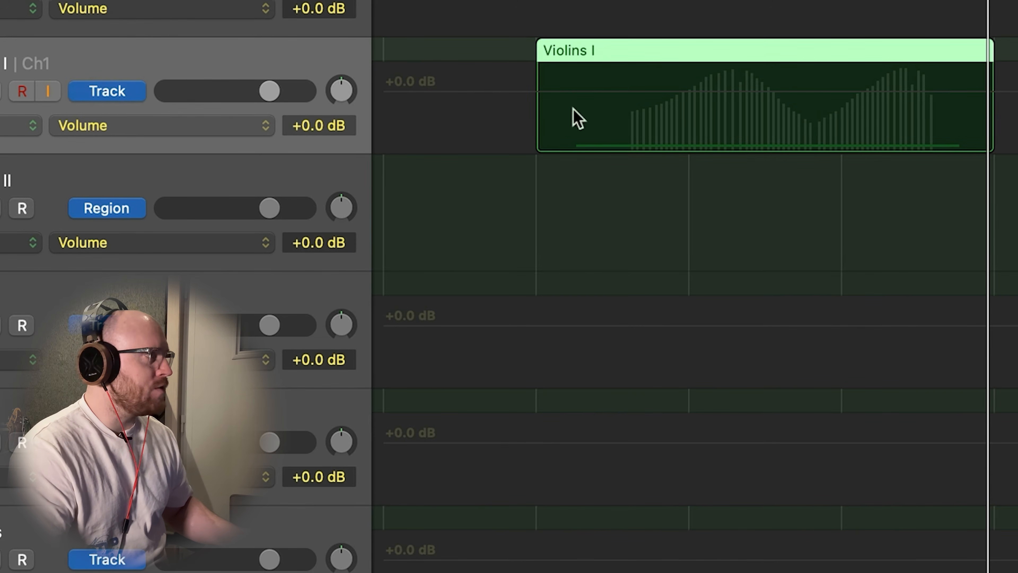
click(125, 92)
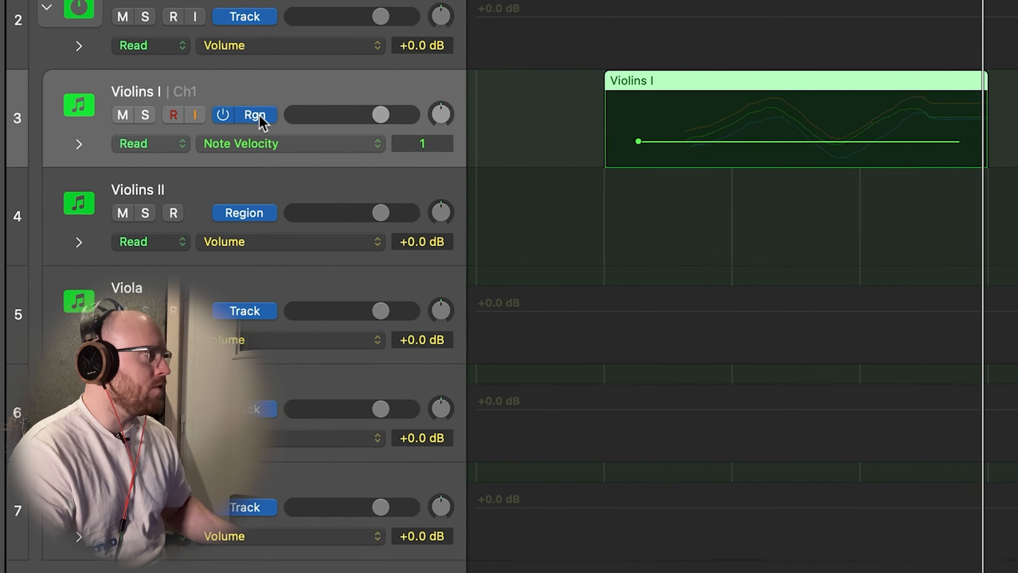
click(277, 141)
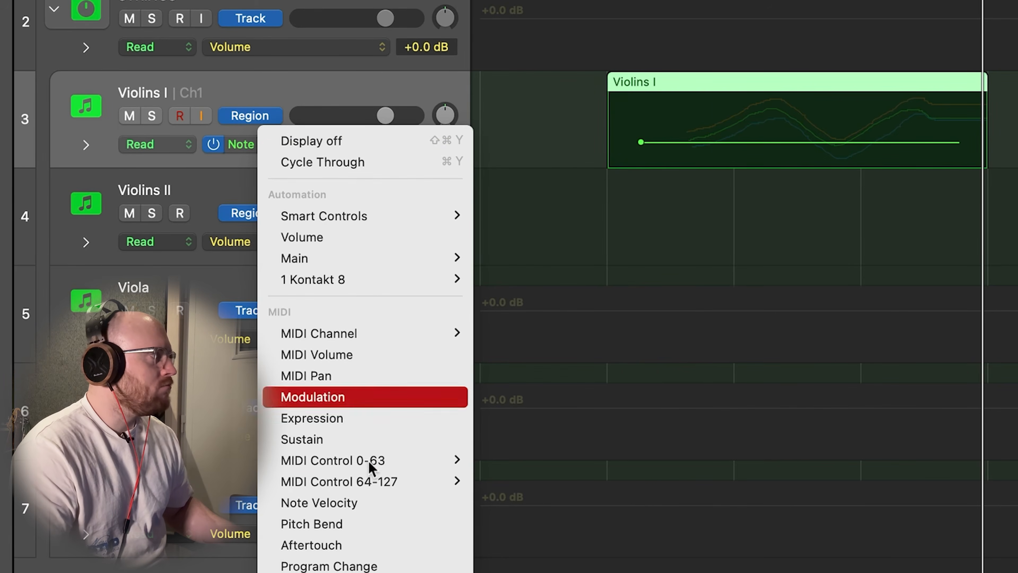
click(312, 397)
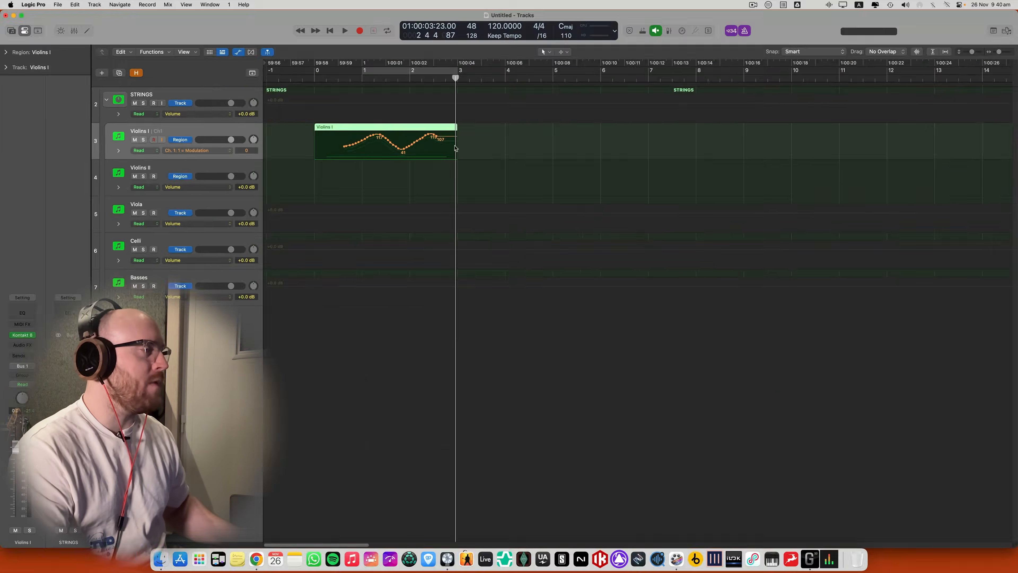
Step: Hide the automation and move the Violins I region along its track to start just before bar 6
key(a)
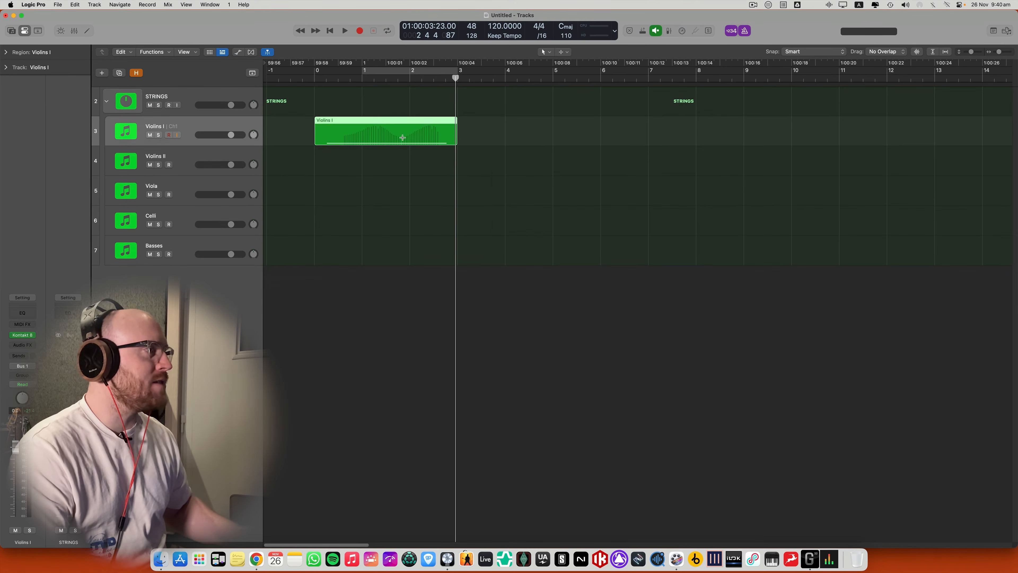
drag(385, 126, 660, 128)
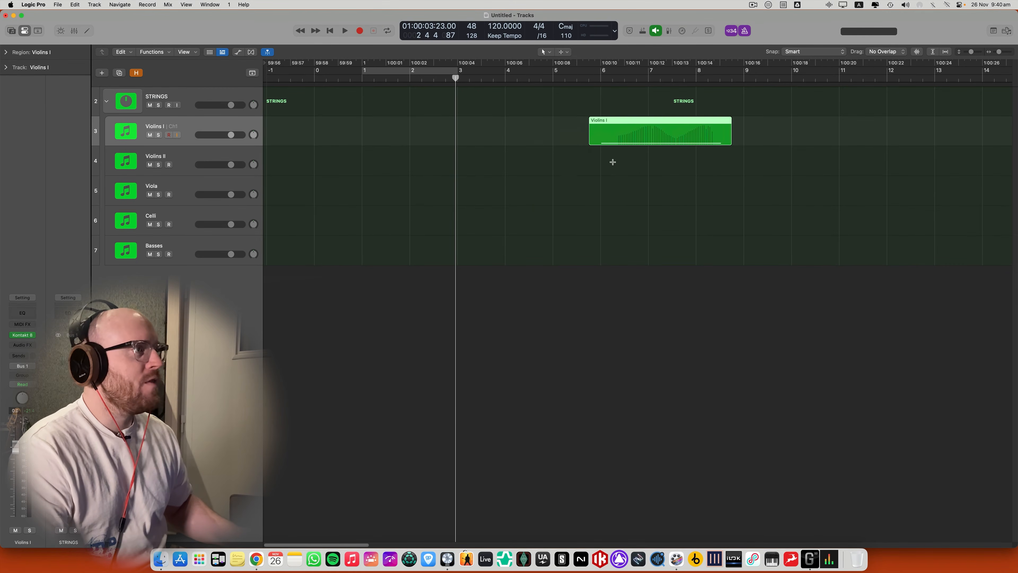
Step: Record a sustained note with modulation swells on the Violins II track, from the count-in to about halfway through bar 1
key(a)
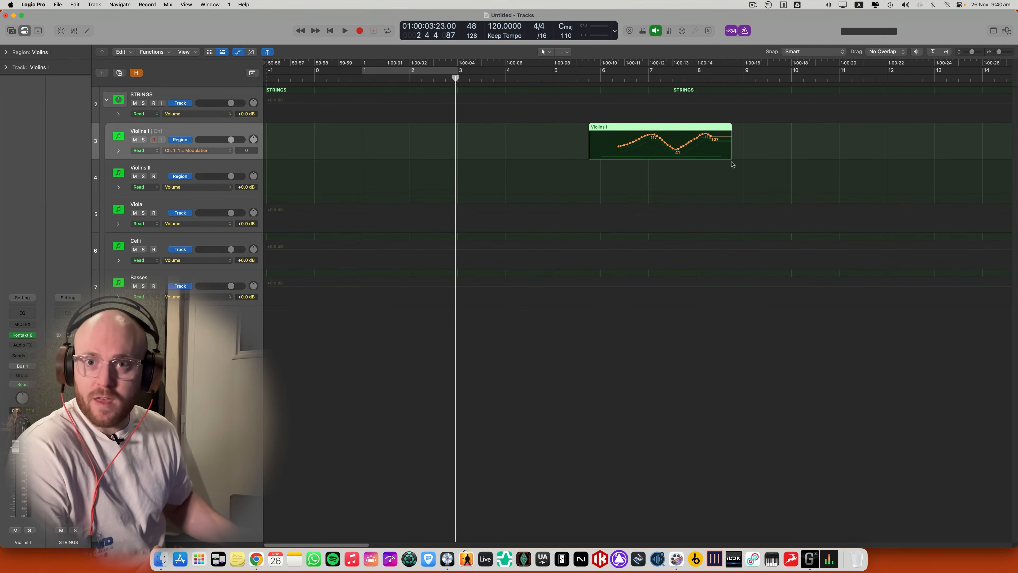
key(a)
key(Down)
key(Return)
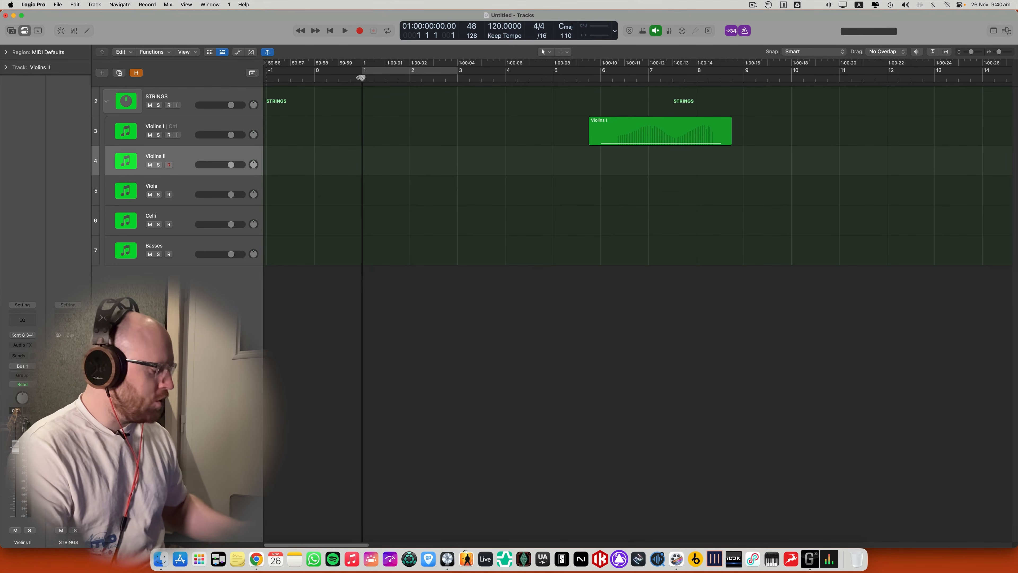
key(r)
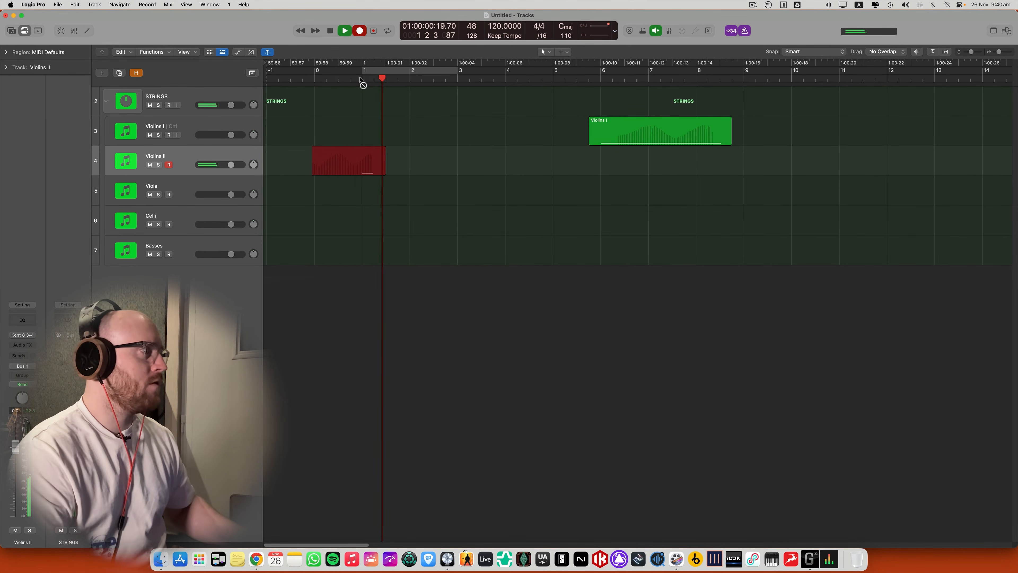
key(space)
Step: Show automation on the tracks, and display the Violins II track's region automation for Modulation
key(a)
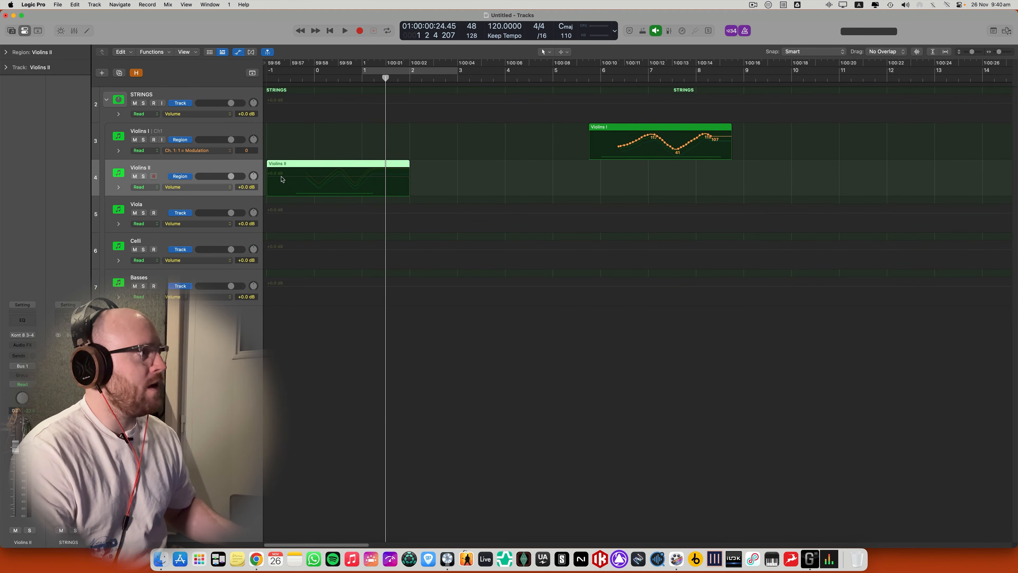
click(180, 176)
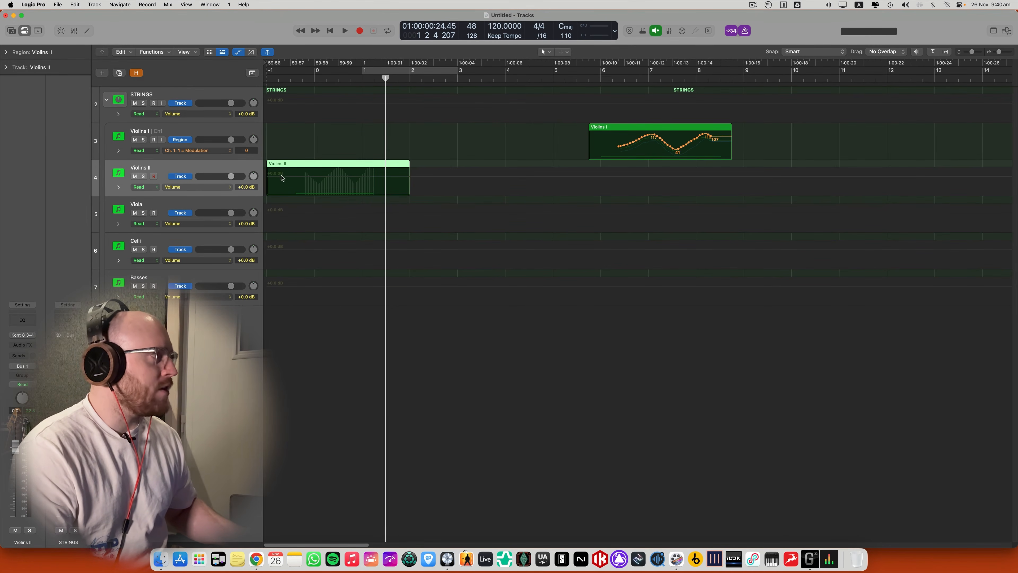
click(212, 187)
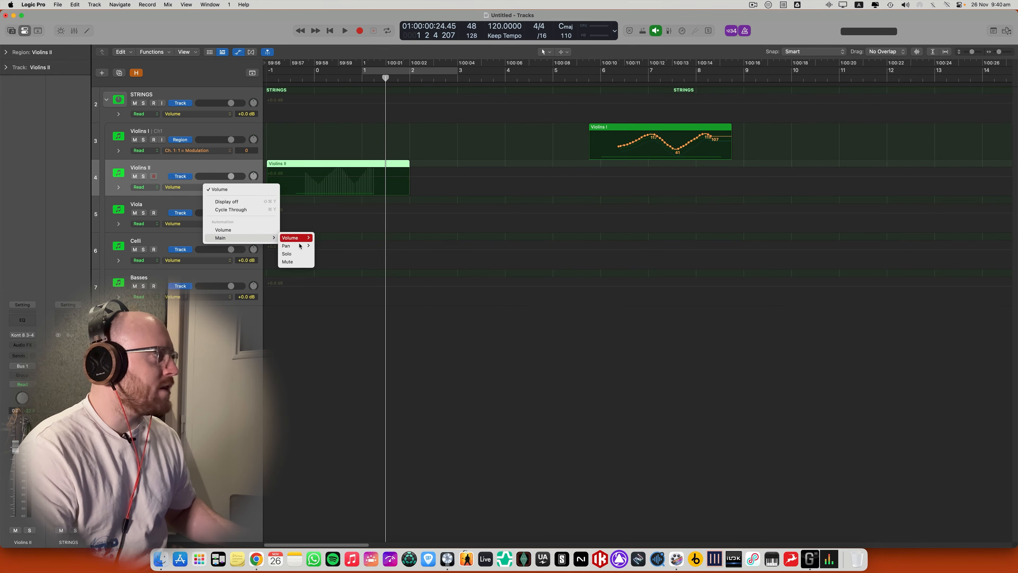
click(210, 179)
click(180, 176)
click(206, 189)
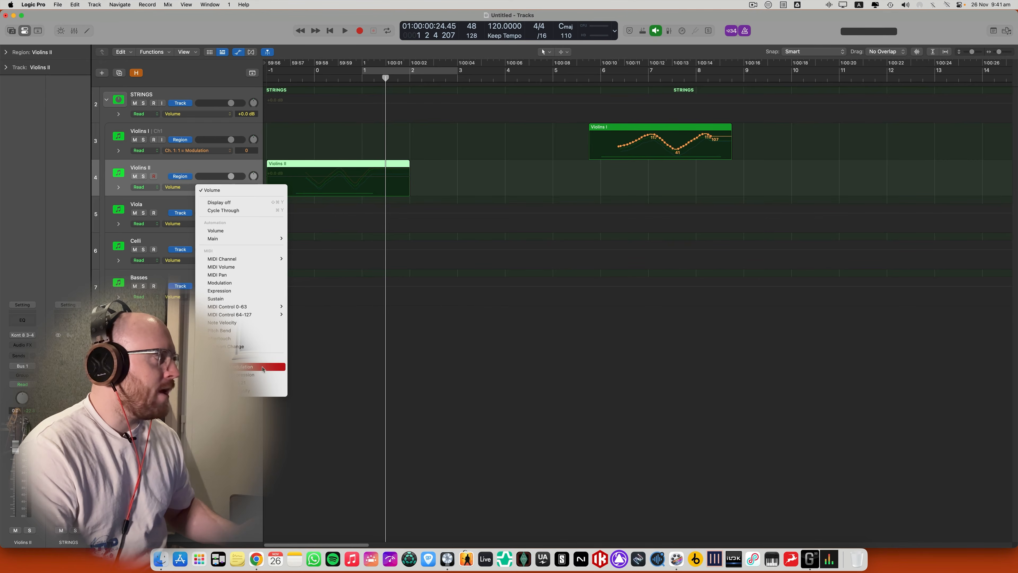
click(242, 367)
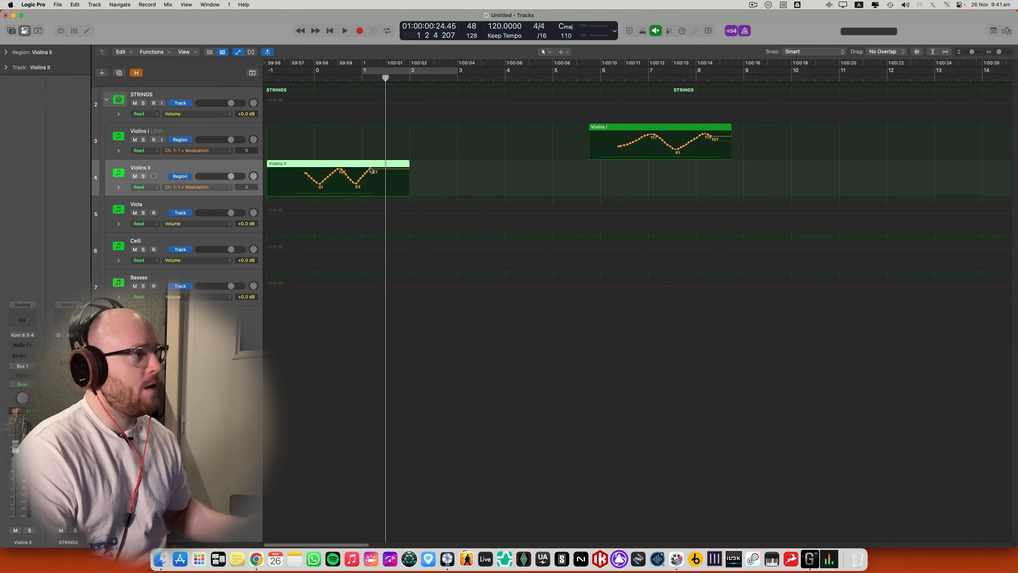
Step: Move the Violins II region along its track to start just before bar 4, and hide the automation
drag(354, 181, 580, 181)
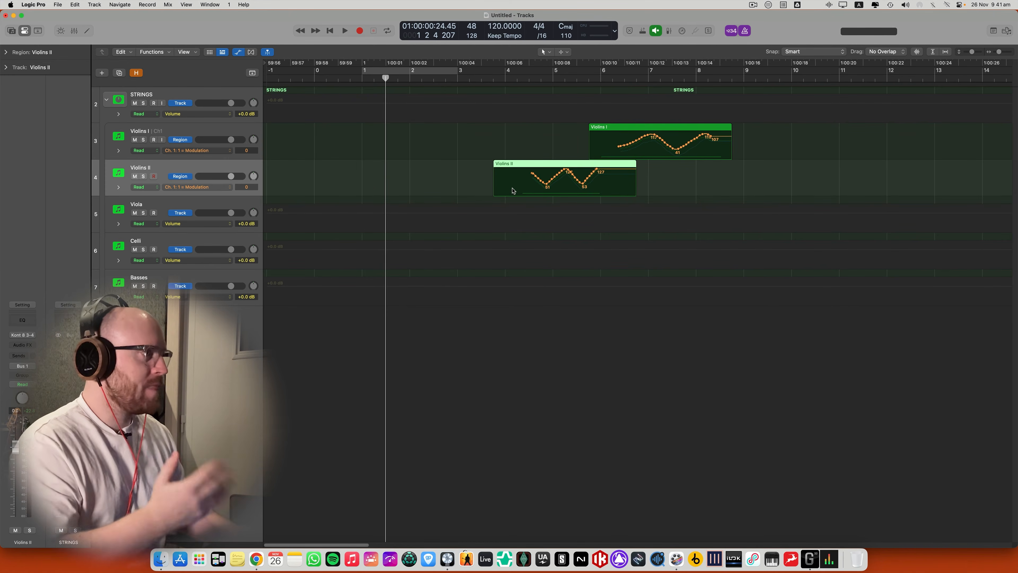
key(a)
click(342, 285)
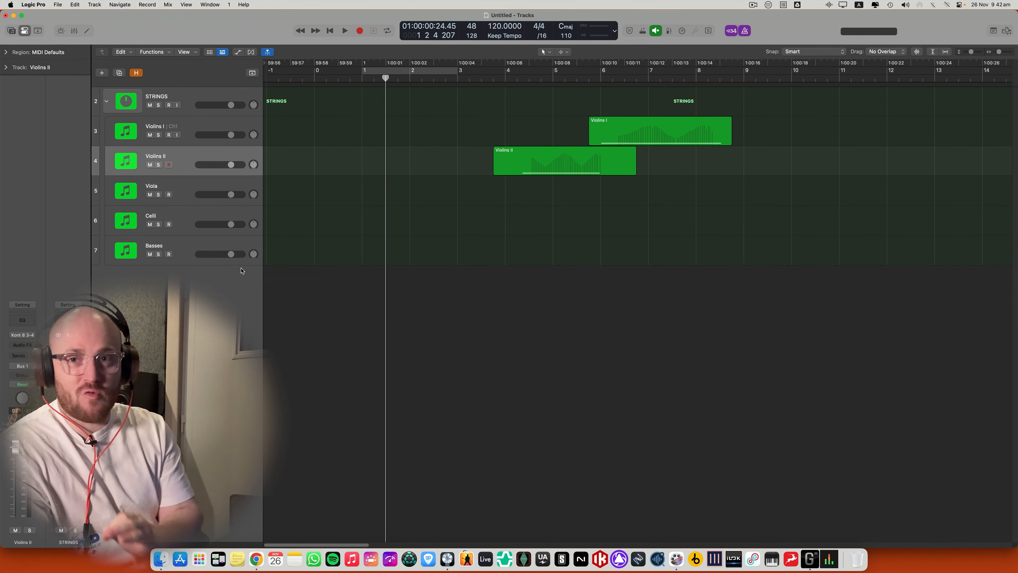
Step: Expand the Violins I track's settings and examine the percussion, brass, strings and woodwind articulation sets available for it
click(180, 127)
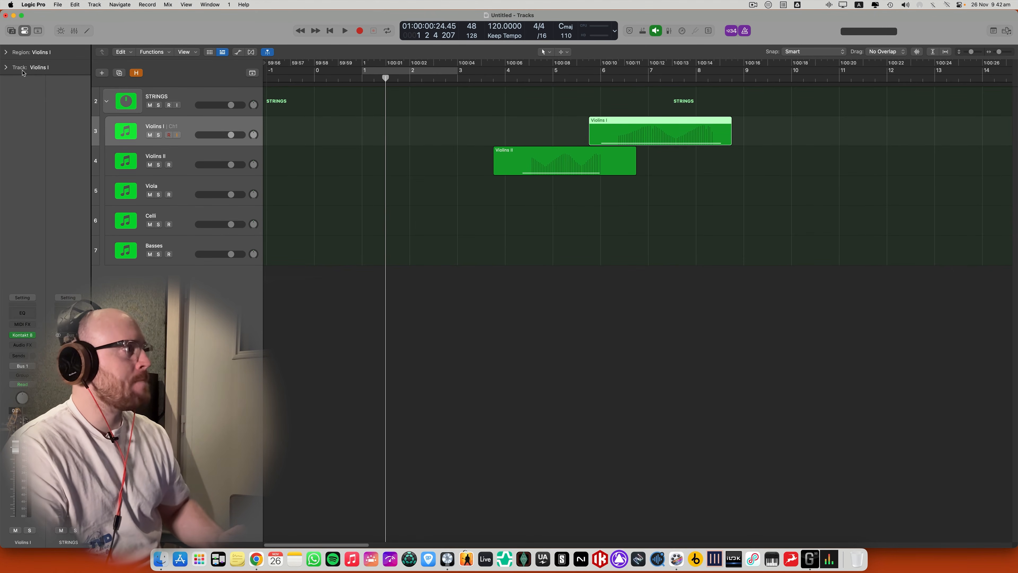
click(6, 67)
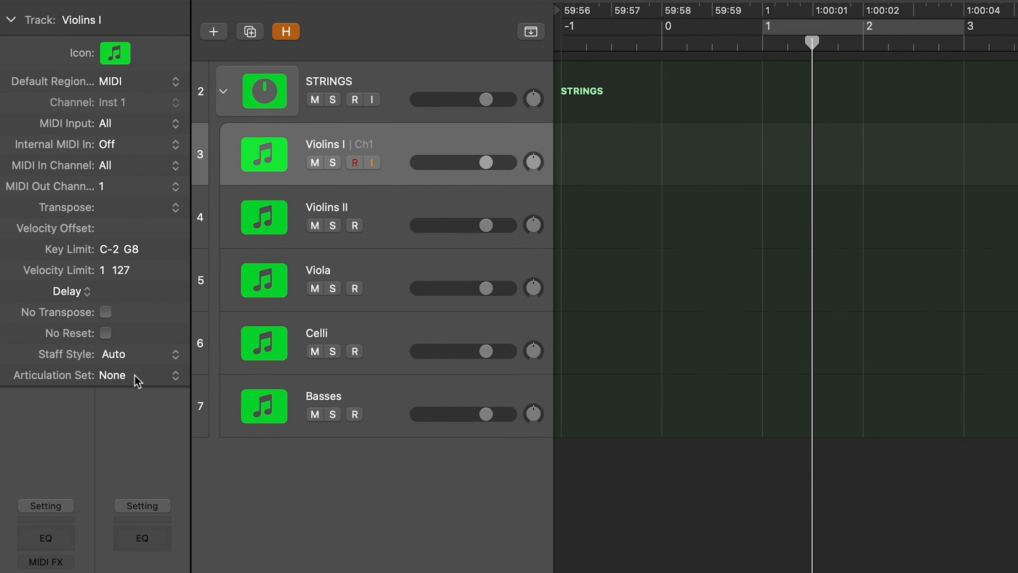
click(120, 376)
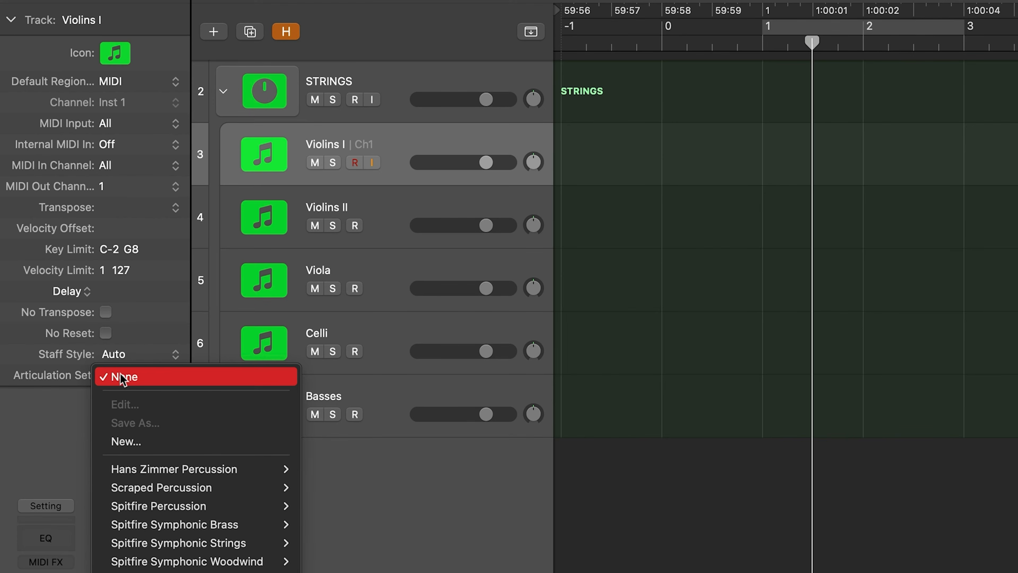
mouse_move(242, 561)
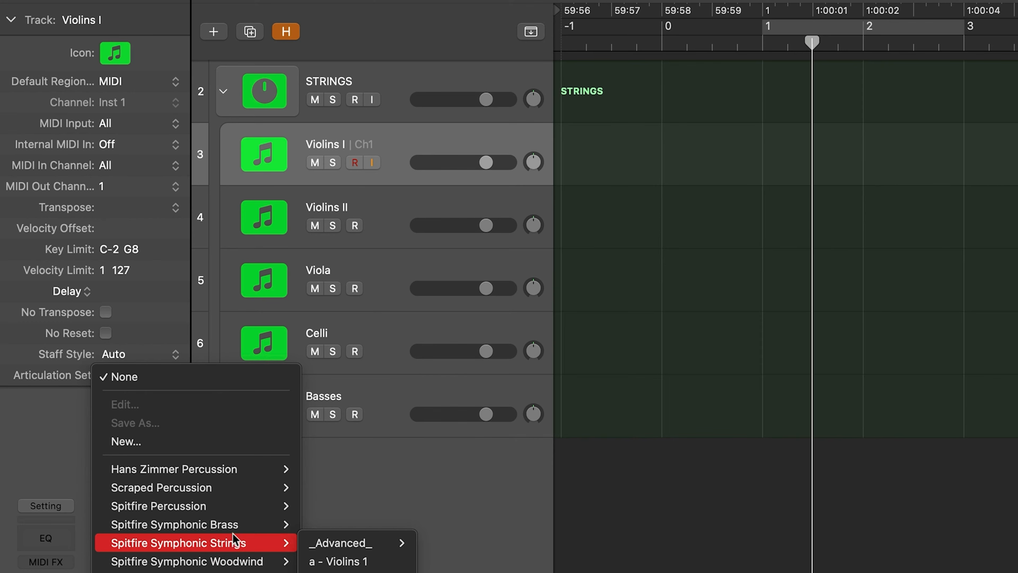
mouse_move(234, 530)
mouse_move(236, 503)
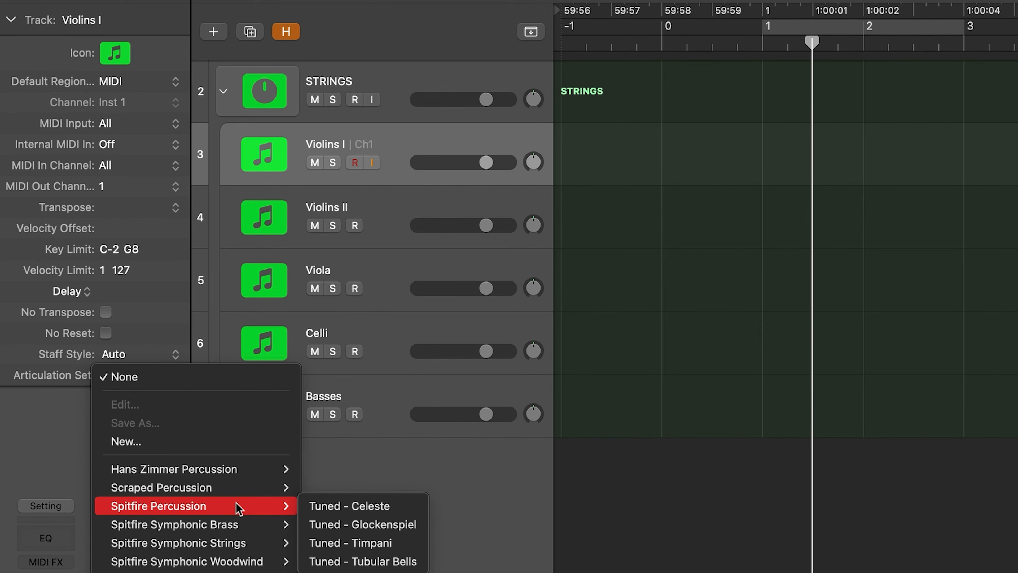
mouse_move(227, 473)
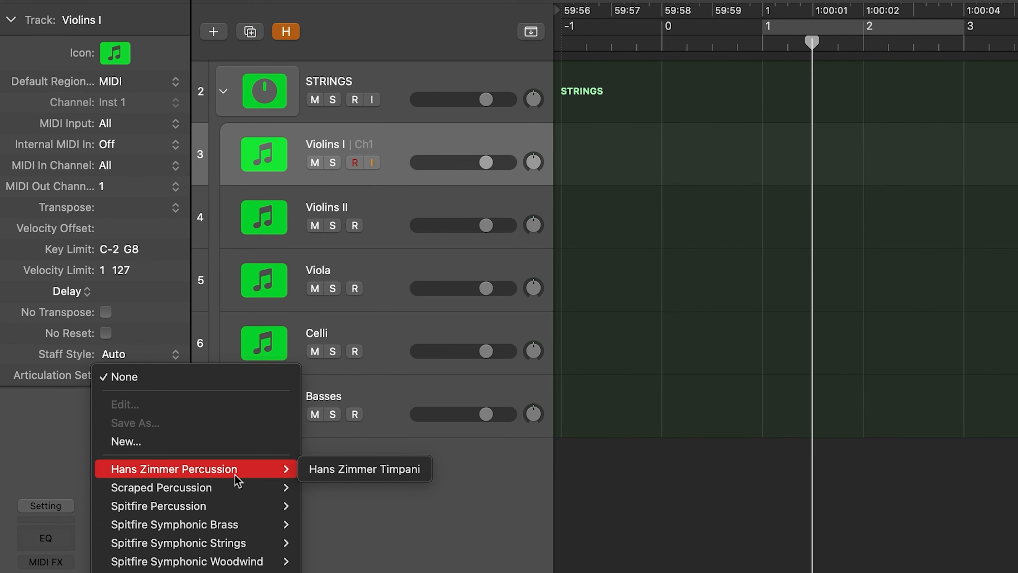
click(617, 555)
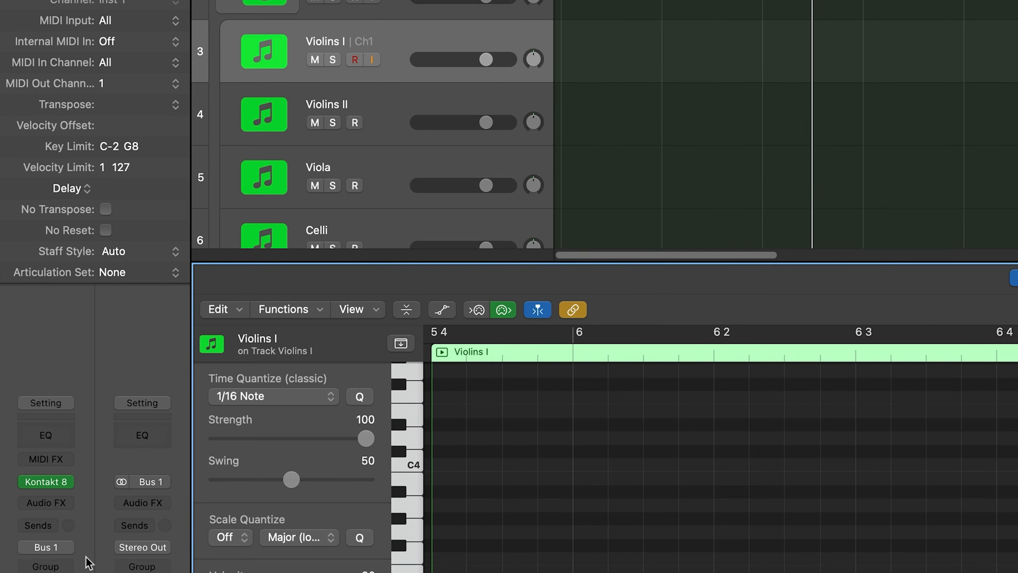
Step: Assign the Spitfire Symphonic Strings articulation set "a - Violins 1" to the Violins I track, and collapse the track's settings
click(113, 2)
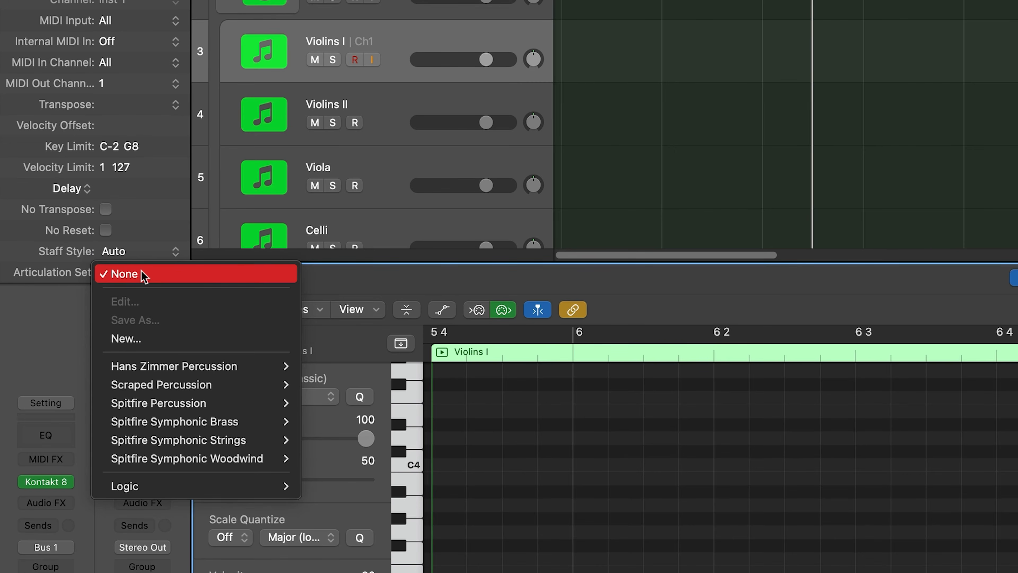
mouse_move(212, 426)
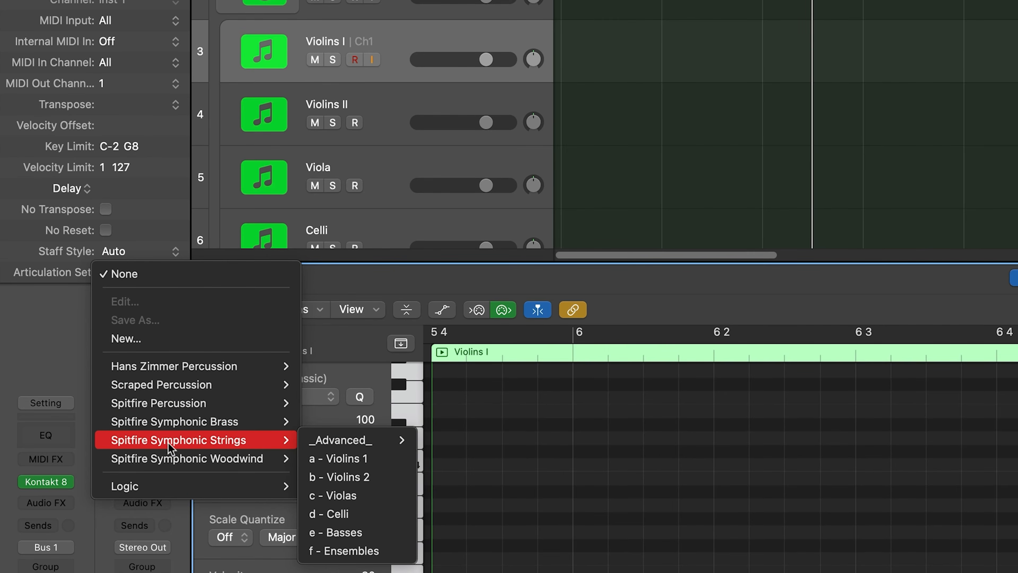
click(391, 462)
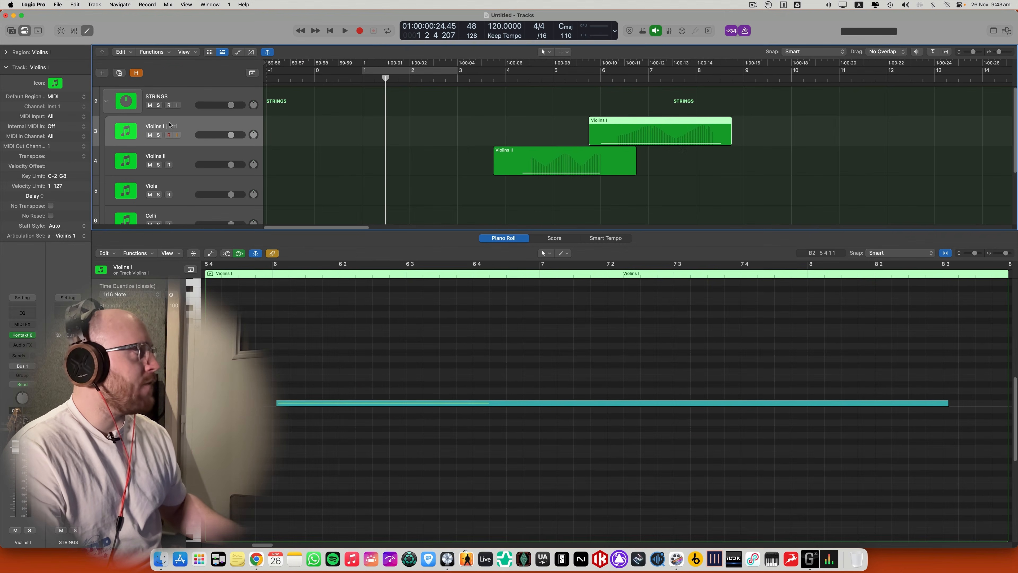
click(7, 67)
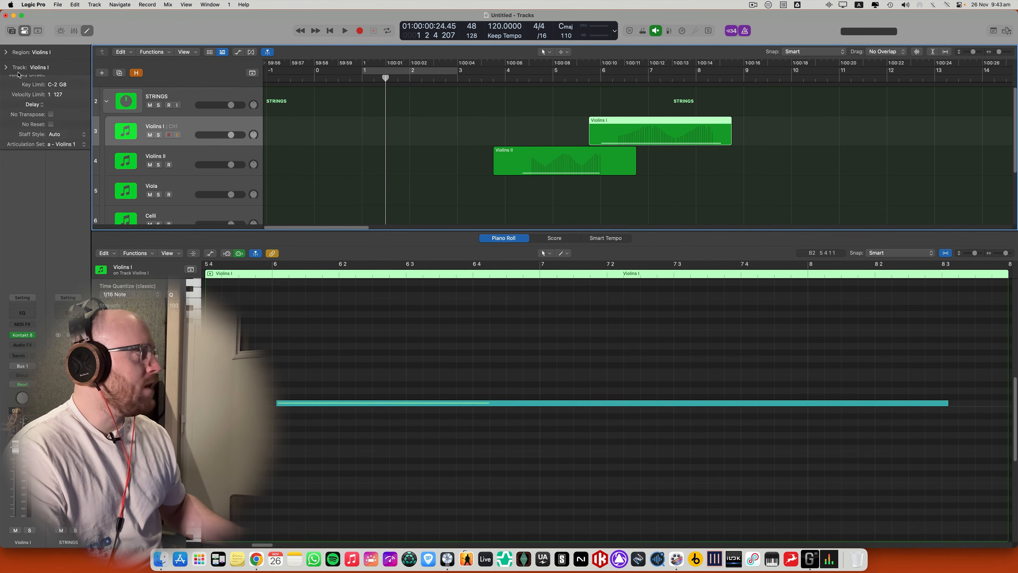
Step: Open the Violins I track's Kontakt 8 instrument, look through the loaded string patches, and close it
click(24, 334)
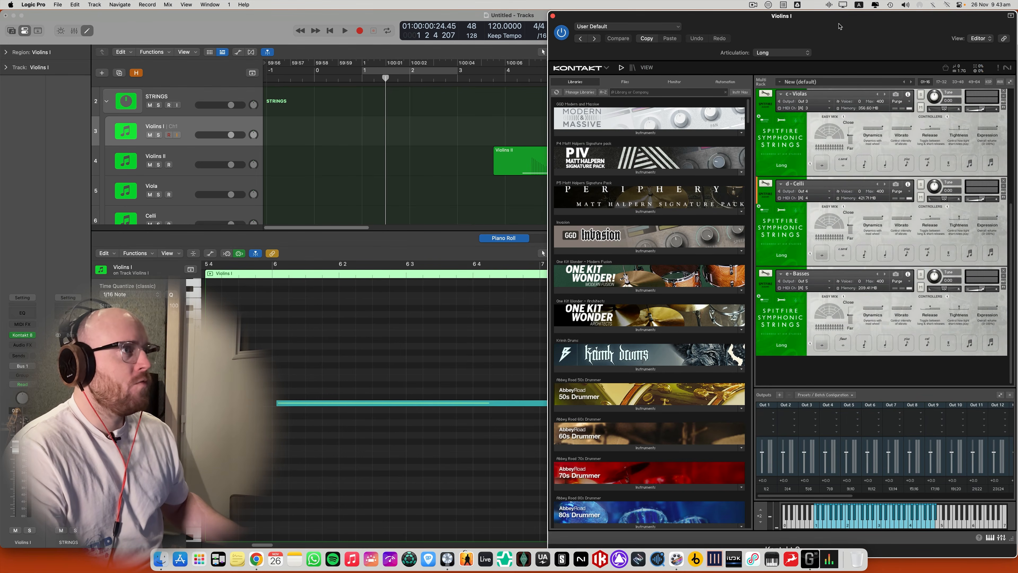
drag(839, 25, 814, 25)
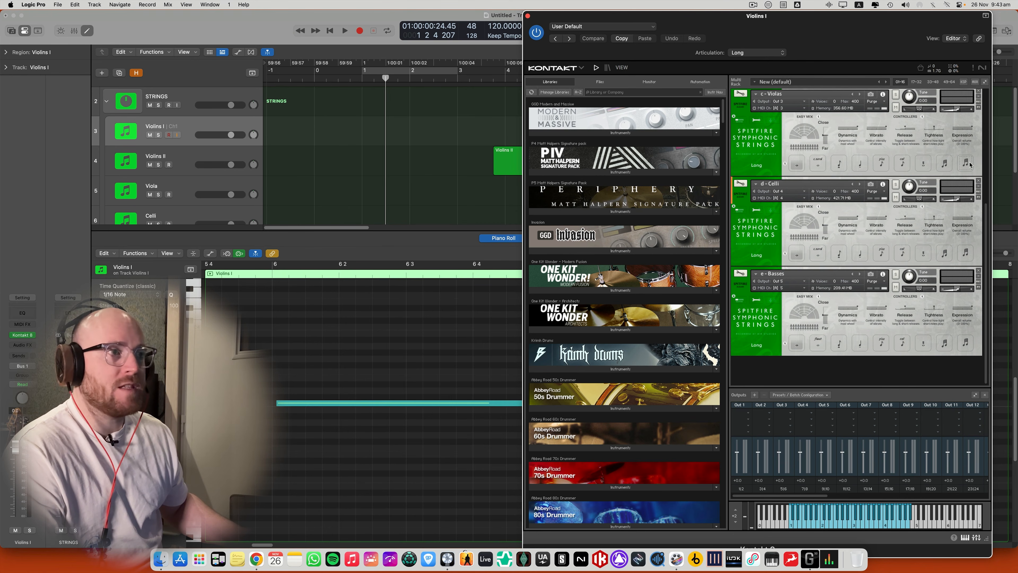
scroll(803, 149, up, 5)
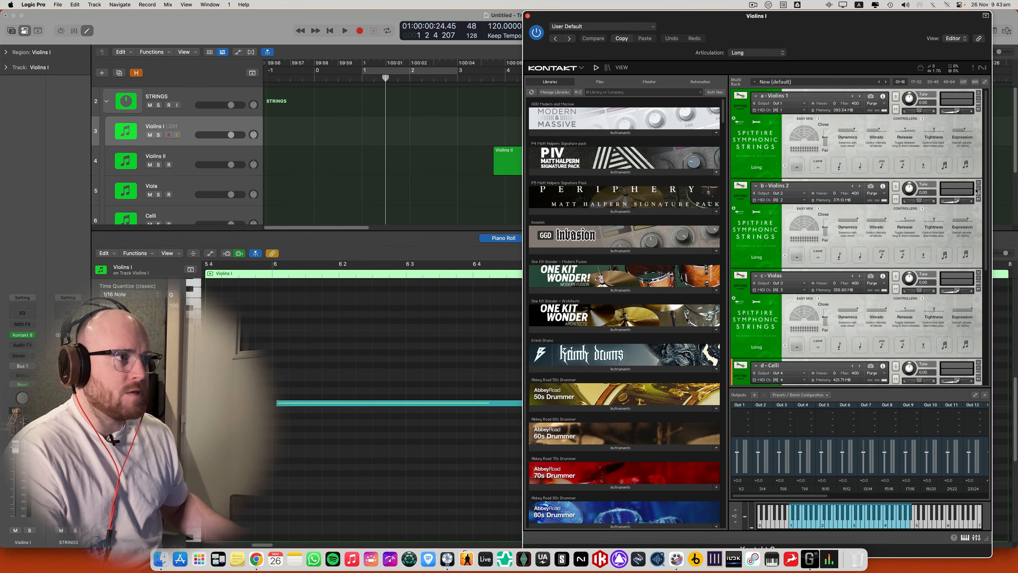
click(527, 15)
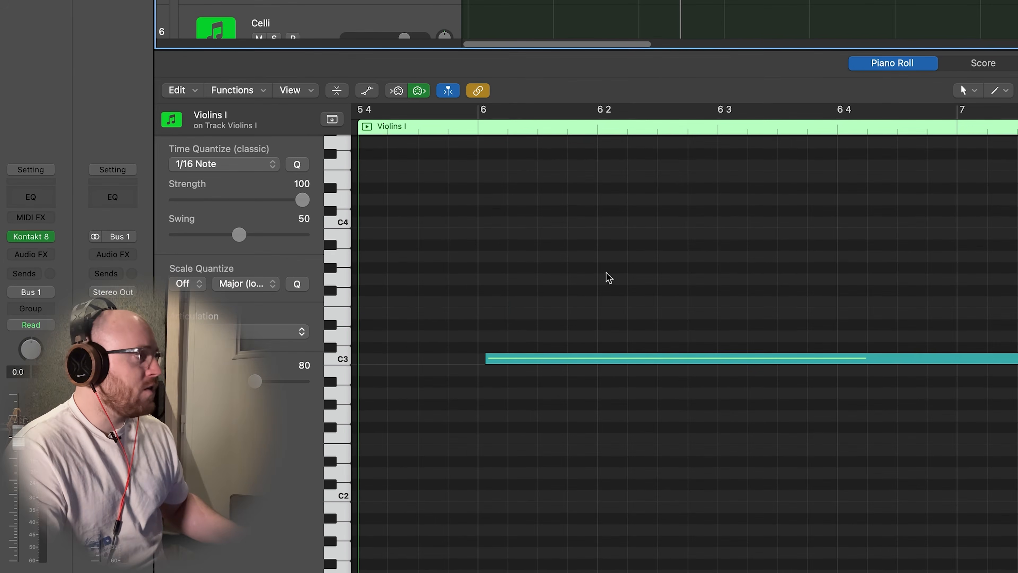
Step: Set the articulation of the long C3 note in the Violins I region to Spiccato, and deselect the note
click(521, 358)
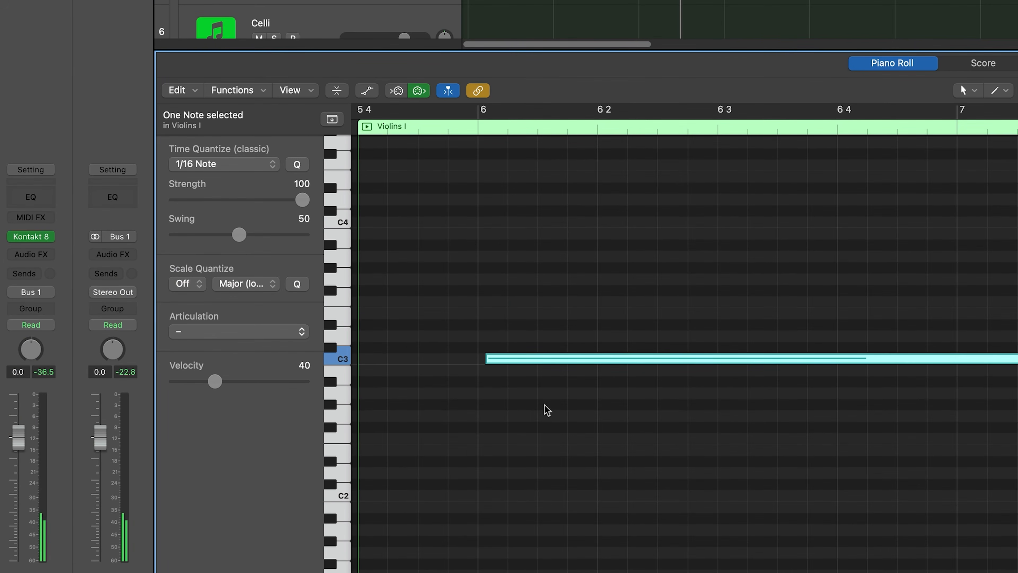
click(249, 340)
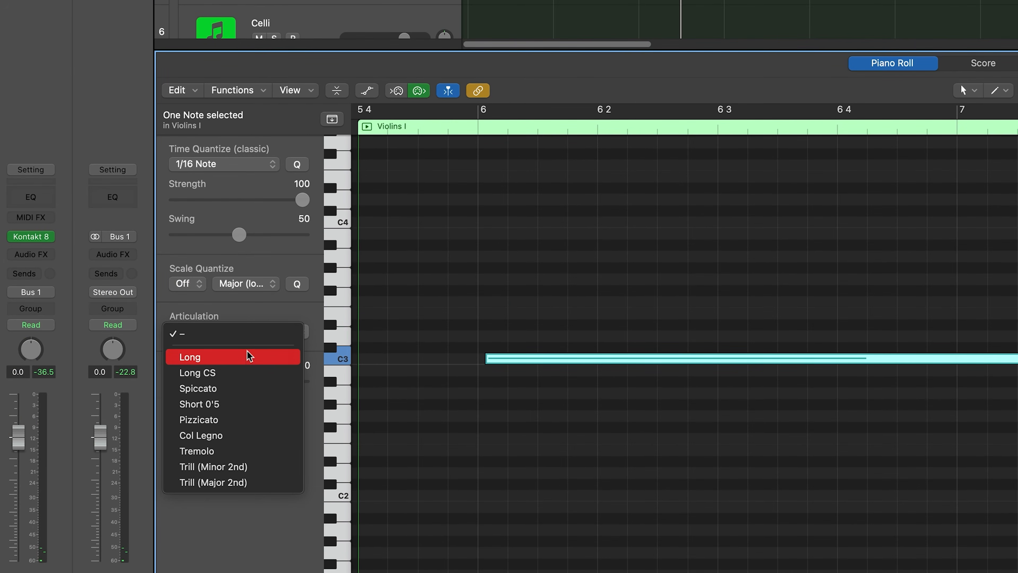
click(245, 388)
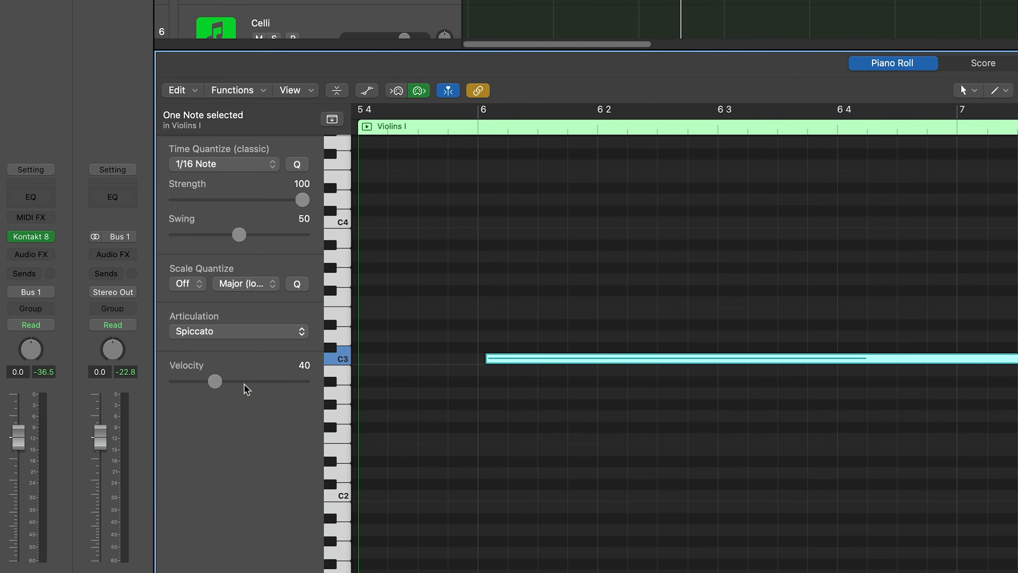
drag(452, 325, 529, 391)
click(279, 332)
click(272, 330)
click(271, 330)
click(277, 321)
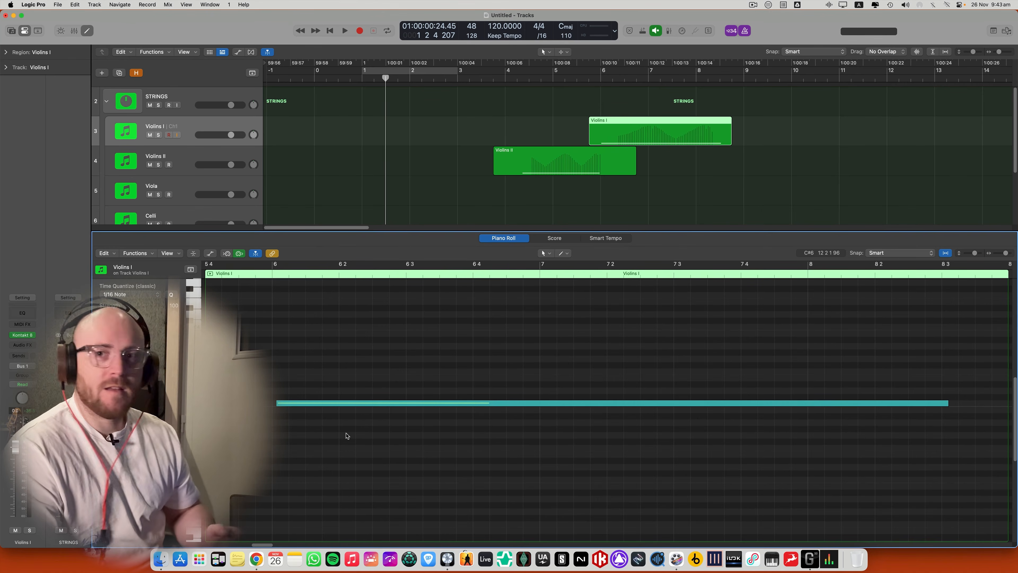